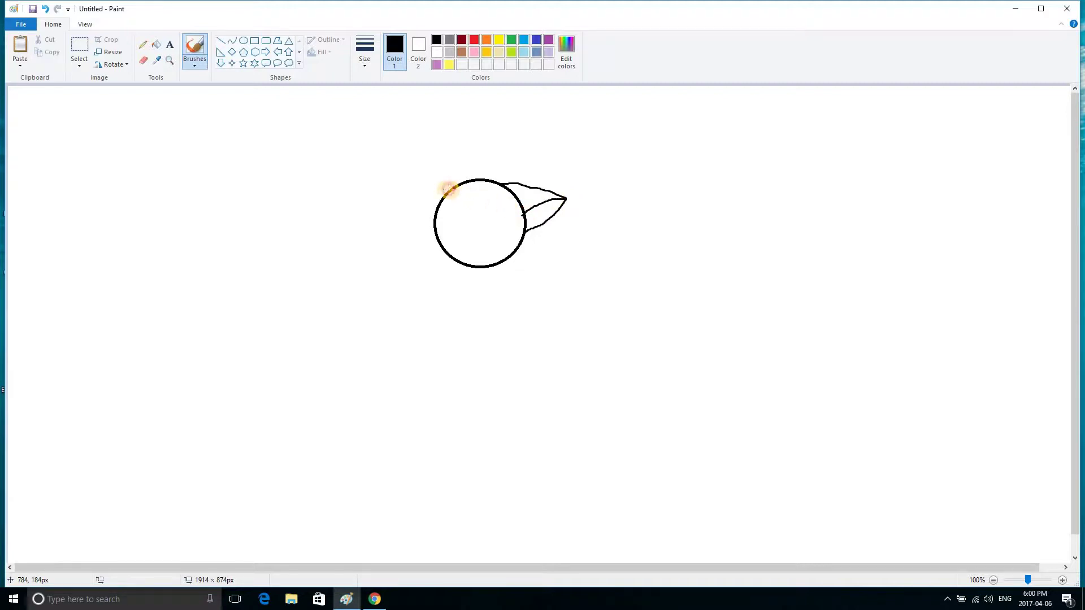
{"action": "mouse_move", "coordinate": [448, 189]}
{"action": "left_mouse_down"}
{"action": "mouse_move", "coordinate": [382, 249]}
{"action": "mouse_move", "coordinate": [401, 252]}
{"action": "left_mouse_up"}
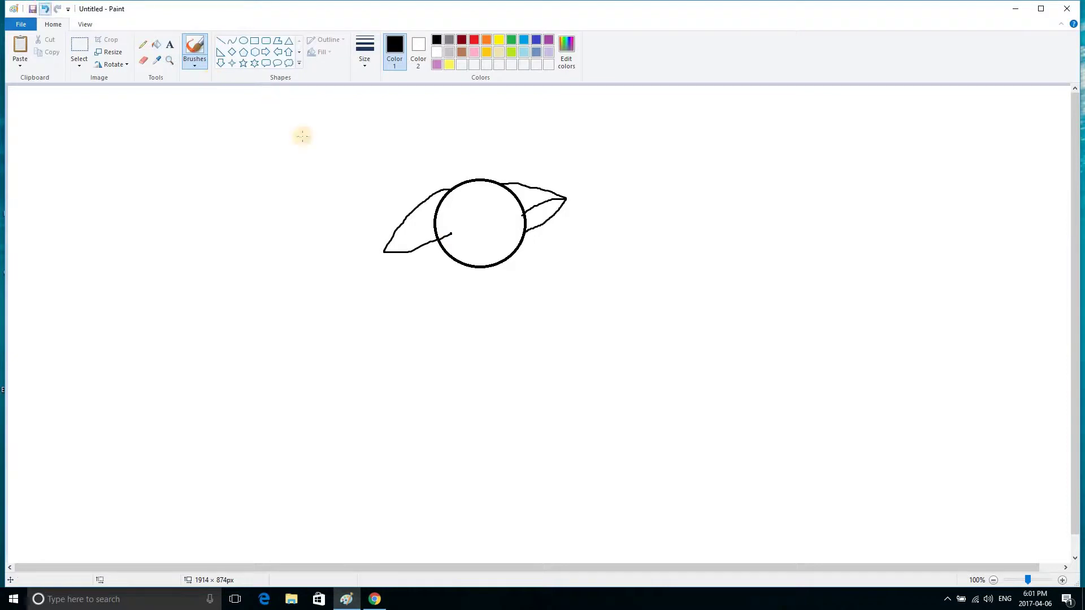
{"action": "key", "text": "ctrl+z"}
{"action": "key", "text": "ctrl+z"}
Step: Complete the head with a pointed left ear, a forelock, closed eyes and a round mouth, and start the collar beneath it
{"action": "mouse_move", "coordinate": [445, 189]}
{"action": "left_mouse_down"}
{"action": "mouse_move", "coordinate": [405, 204]}
{"action": "mouse_move", "coordinate": [392, 233]}
{"action": "mouse_move", "coordinate": [434, 234]}
{"action": "mouse_move", "coordinate": [401, 229]}
{"action": "mouse_move", "coordinate": [490, 170]}
{"action": "mouse_move", "coordinate": [492, 223]}
{"action": "mouse_move", "coordinate": [464, 205]}
{"action": "left_mouse_up"}
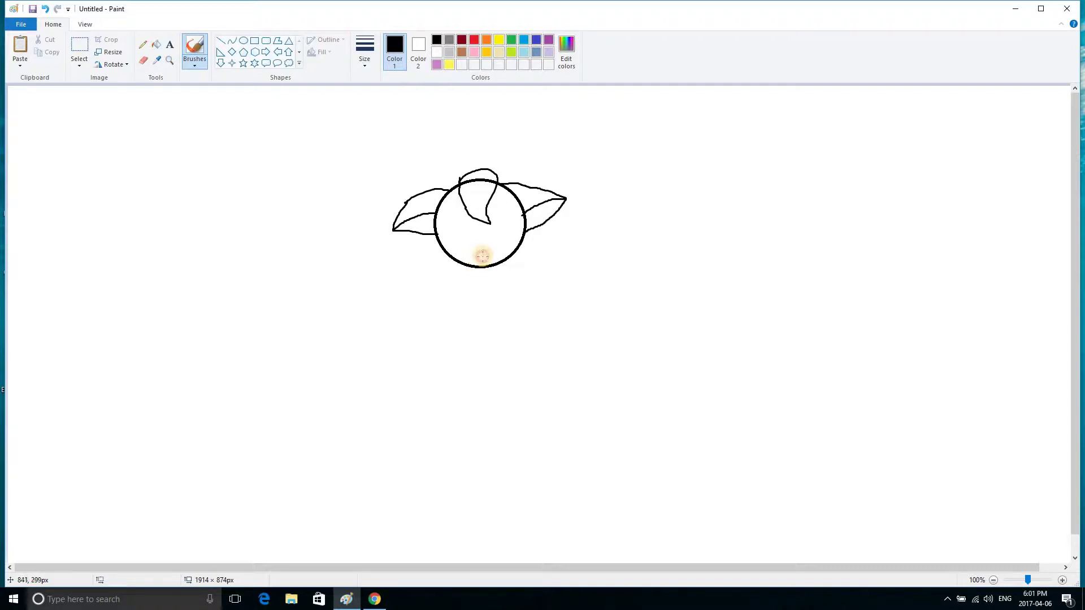
{"action": "left_click", "coordinate": [480, 254]}
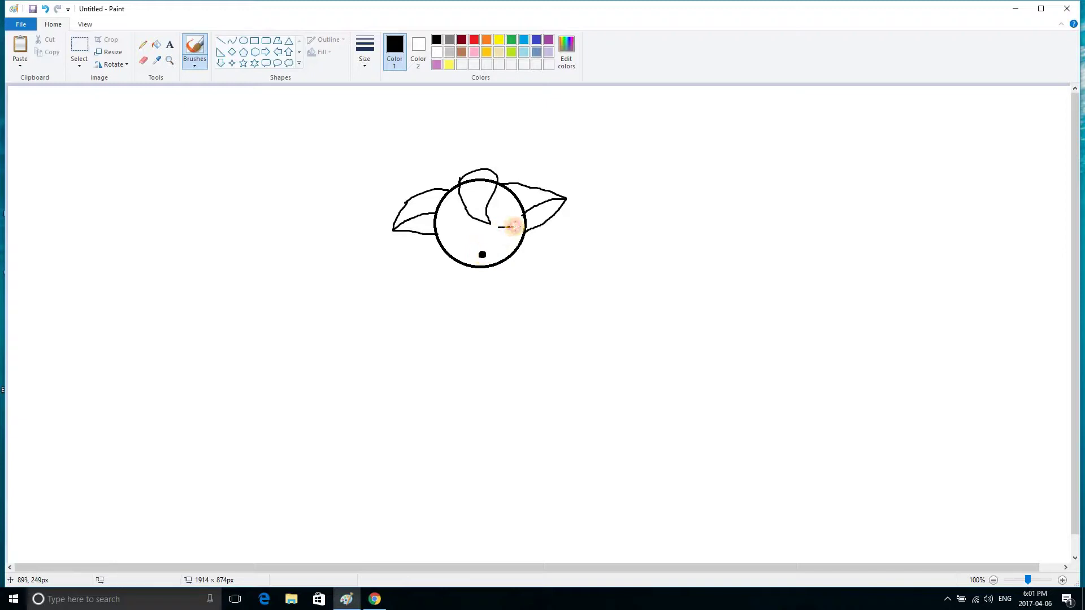
{"action": "mouse_move", "coordinate": [515, 227]}
{"action": "left_mouse_down"}
{"action": "mouse_move", "coordinate": [450, 229]}
{"action": "mouse_move", "coordinate": [484, 239]}
{"action": "mouse_move", "coordinate": [466, 274]}
{"action": "mouse_move", "coordinate": [488, 275]}
{"action": "mouse_move", "coordinate": [498, 259]}
{"action": "mouse_move", "coordinate": [503, 288]}
{"action": "mouse_move", "coordinate": [474, 278]}
{"action": "left_mouse_up"}
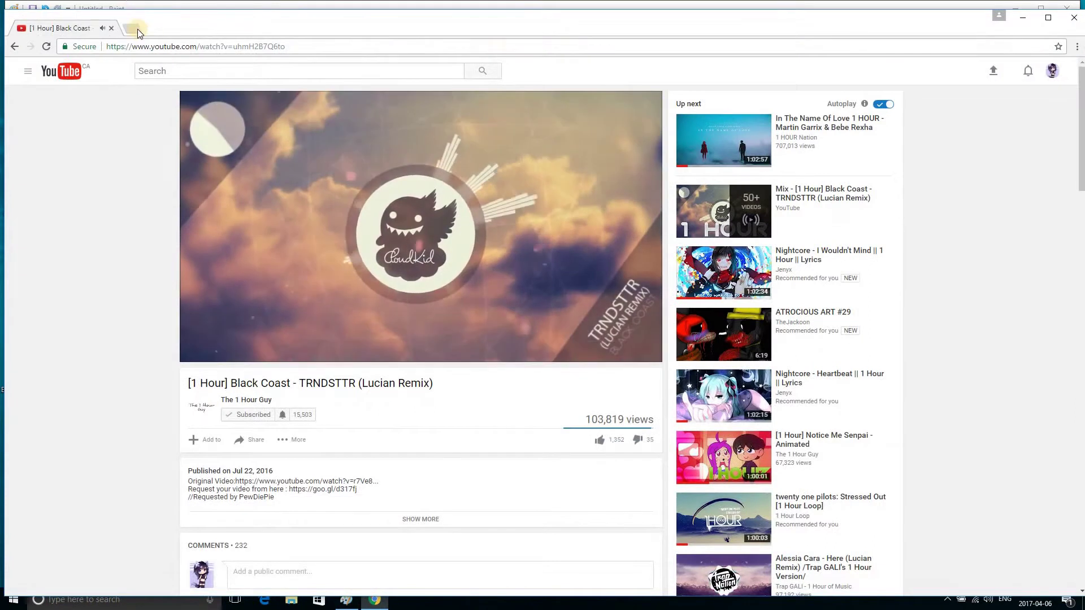
Step: Search the web for "frisk" images in a new browser tab, examine the standing Frisk picture, and return to the drawing
{"action": "left_click", "coordinate": [135, 28]}
{"action": "type", "text": "frisk"}
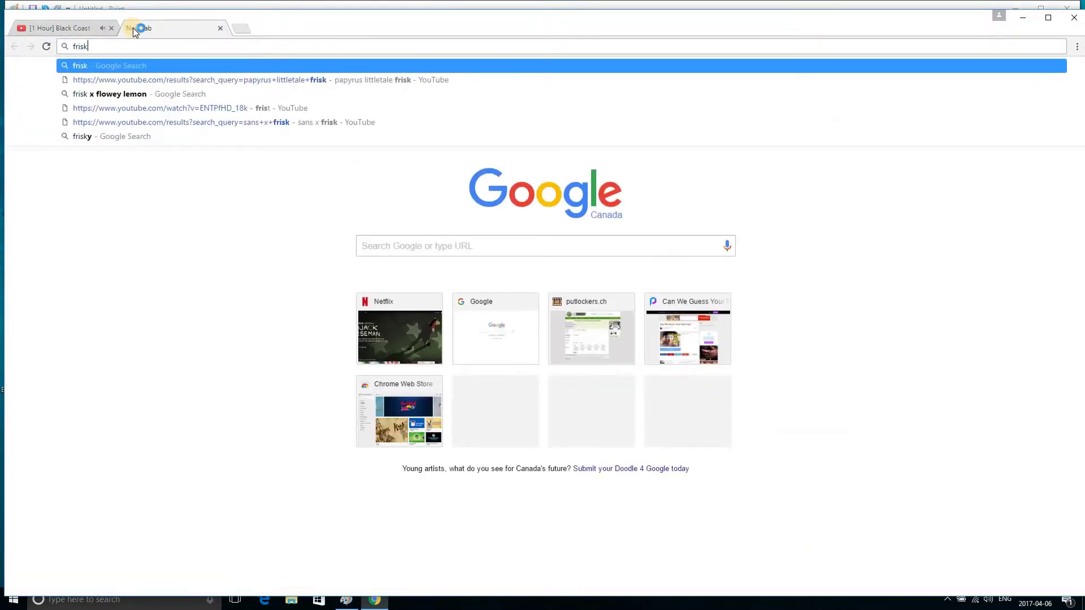
{"action": "key", "text": "Return"}
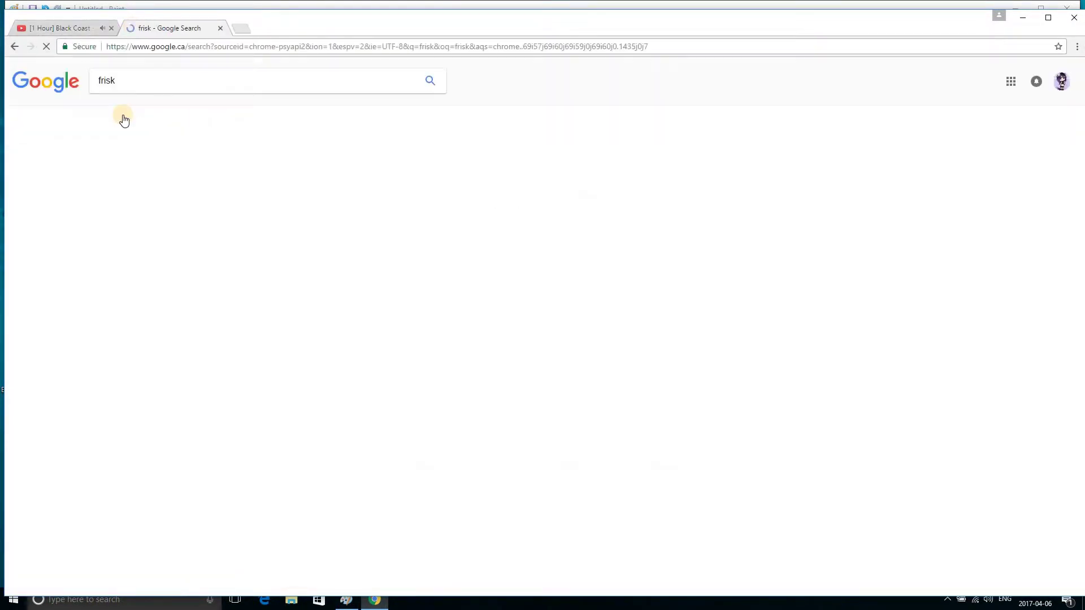
{"action": "left_click", "coordinate": [138, 115]}
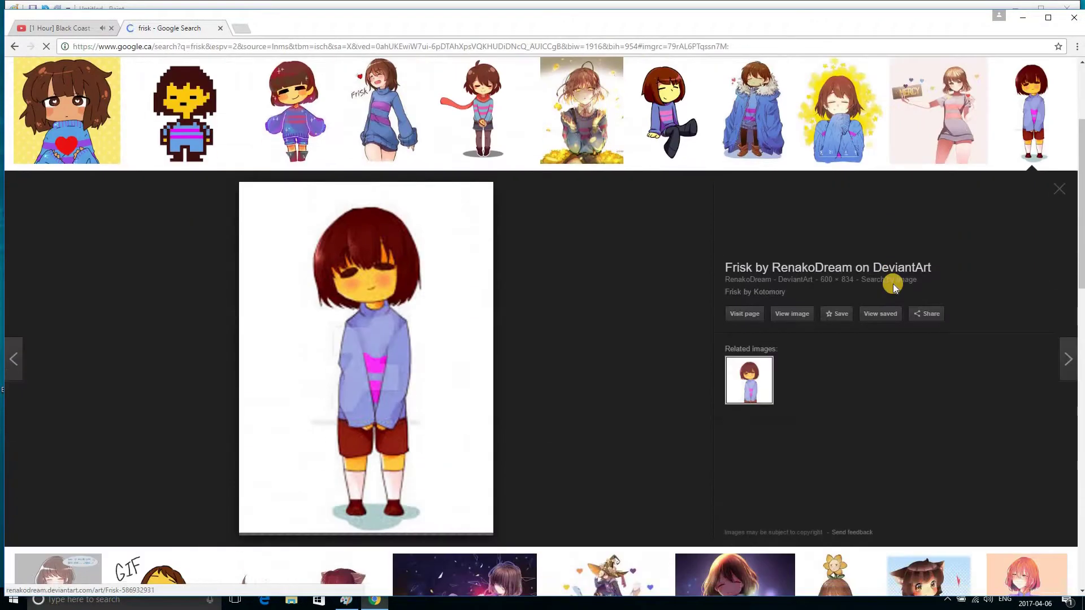
{"action": "left_click", "coordinate": [1021, 18]}
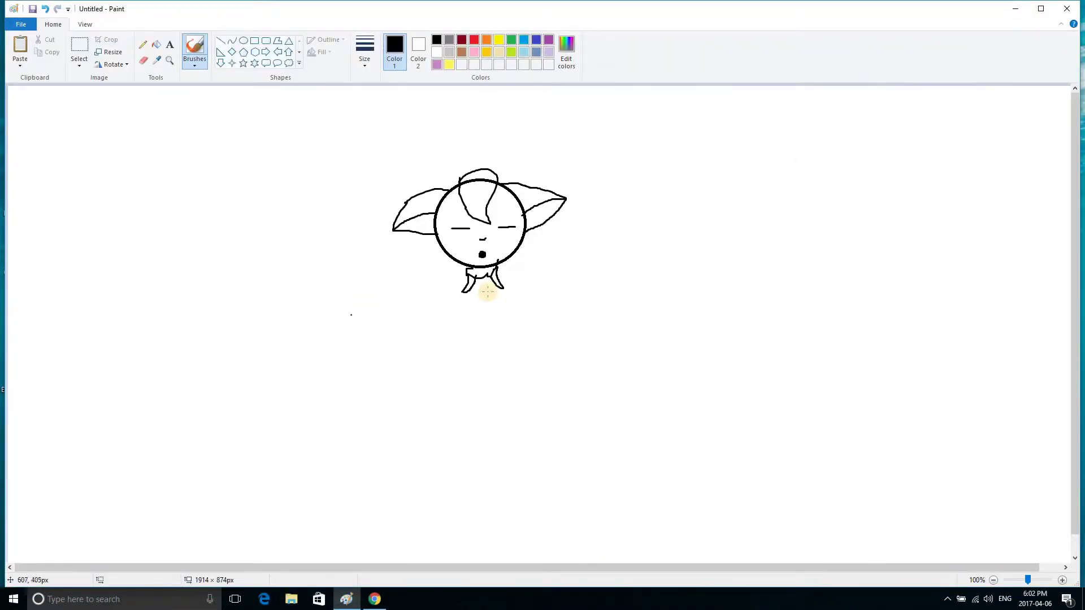
Step: Draw the torso below the head with sweater stripes and shorts, using the Frisk picture in the browser as reference
{"action": "mouse_move", "coordinate": [473, 280]}
{"action": "left_mouse_down"}
{"action": "mouse_move", "coordinate": [478, 305]}
{"action": "mouse_move", "coordinate": [497, 289]}
{"action": "left_mouse_up"}
{"action": "left_click", "coordinate": [450, 376]}
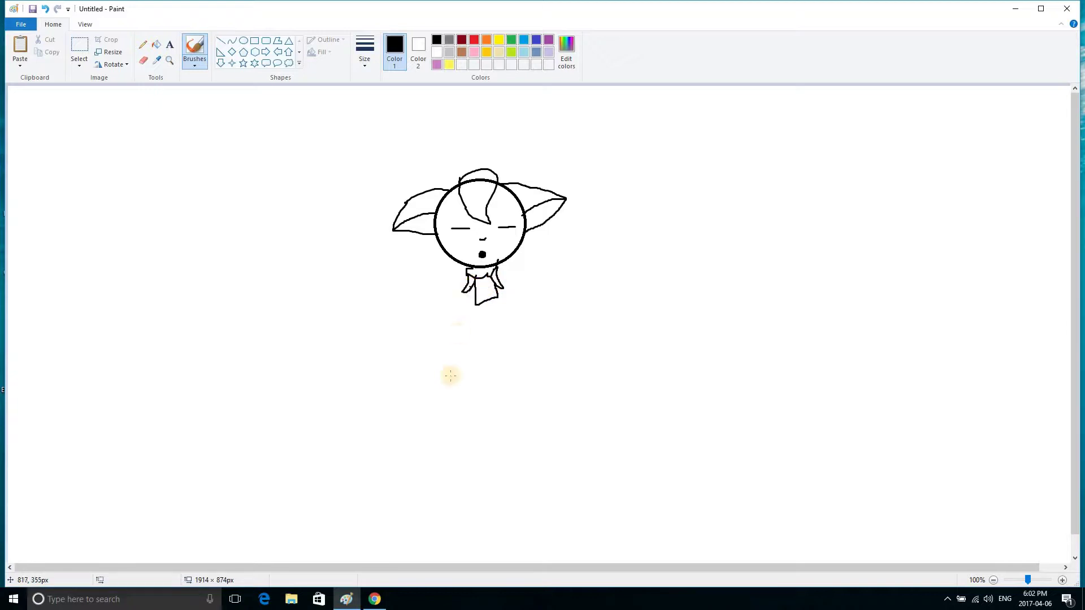
{"action": "left_click", "coordinate": [376, 598]}
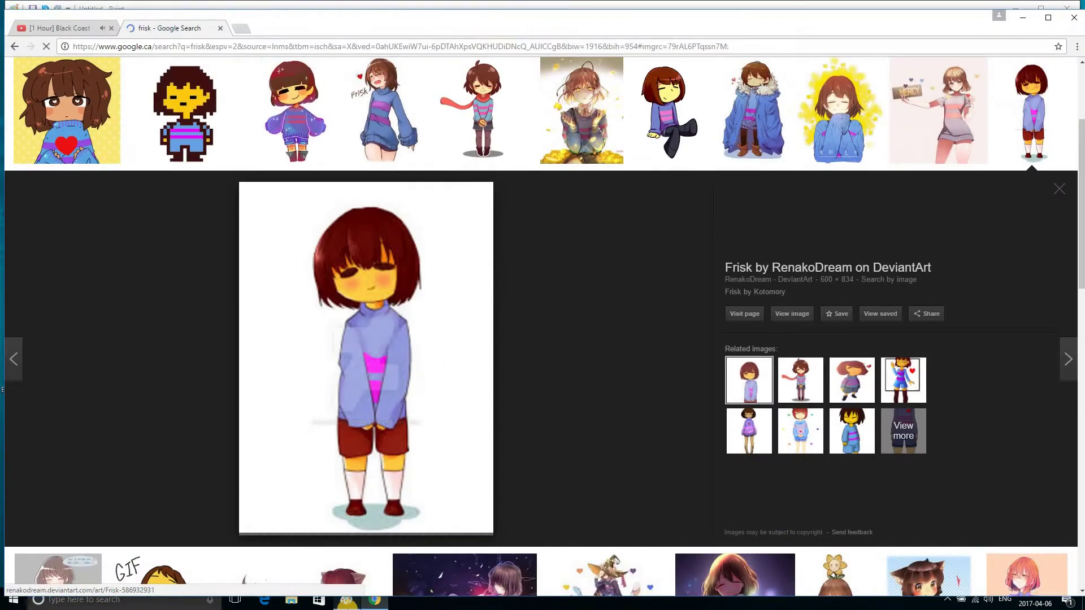
{"action": "left_click", "coordinate": [346, 600]}
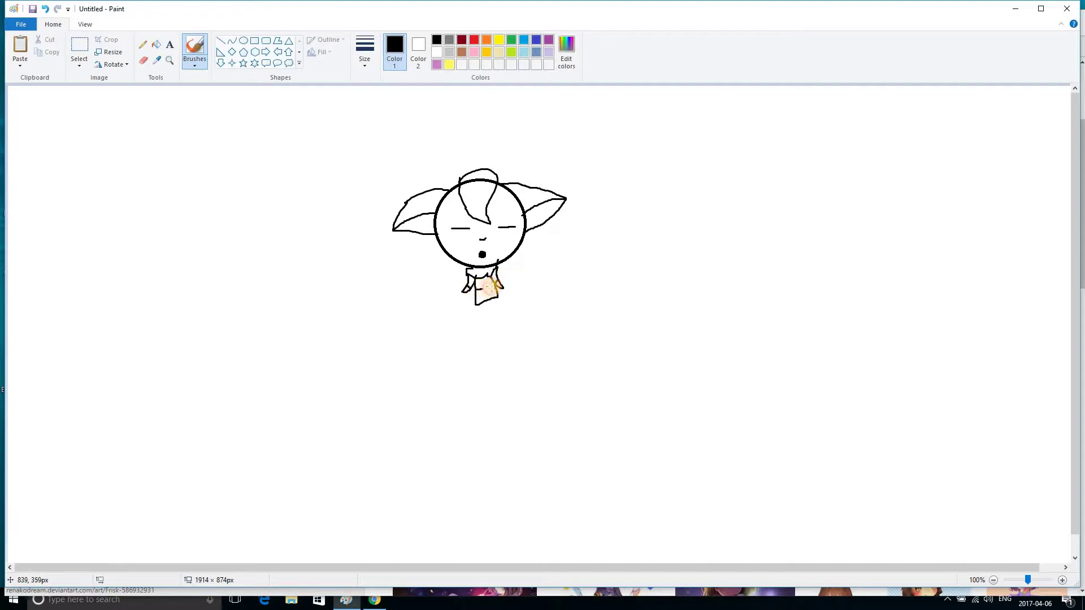
{"action": "mouse_move", "coordinate": [493, 286]}
{"action": "left_mouse_down"}
{"action": "mouse_move", "coordinate": [502, 287]}
{"action": "mouse_move", "coordinate": [481, 317]}
{"action": "mouse_move", "coordinate": [487, 304]}
{"action": "left_mouse_up"}
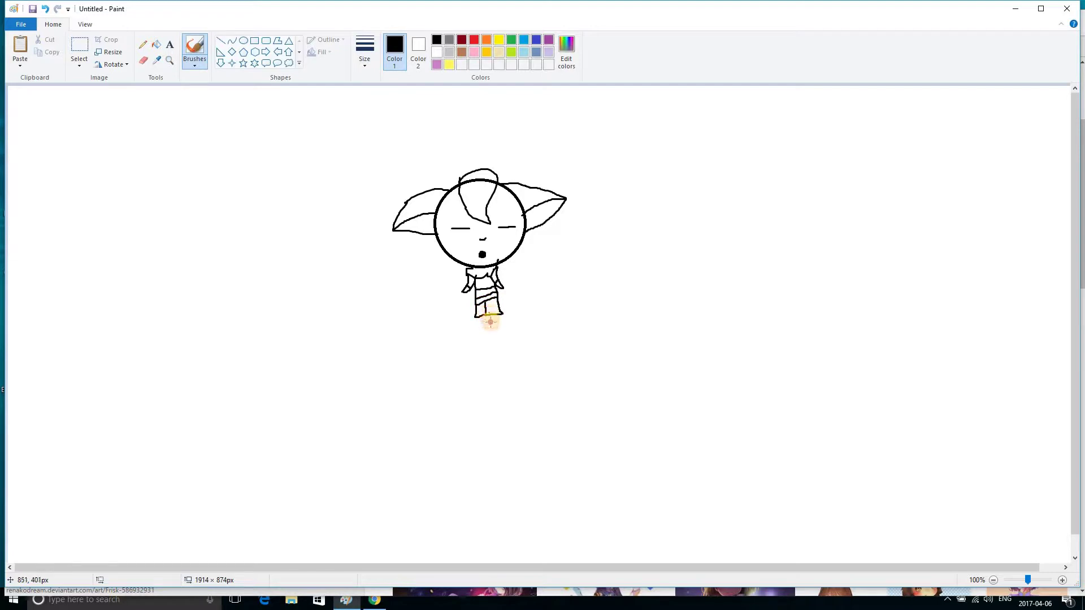
{"action": "mouse_move", "coordinate": [491, 322]}
{"action": "left_mouse_down"}
{"action": "mouse_move", "coordinate": [497, 334]}
{"action": "mouse_move", "coordinate": [496, 321]}
{"action": "left_mouse_up"}
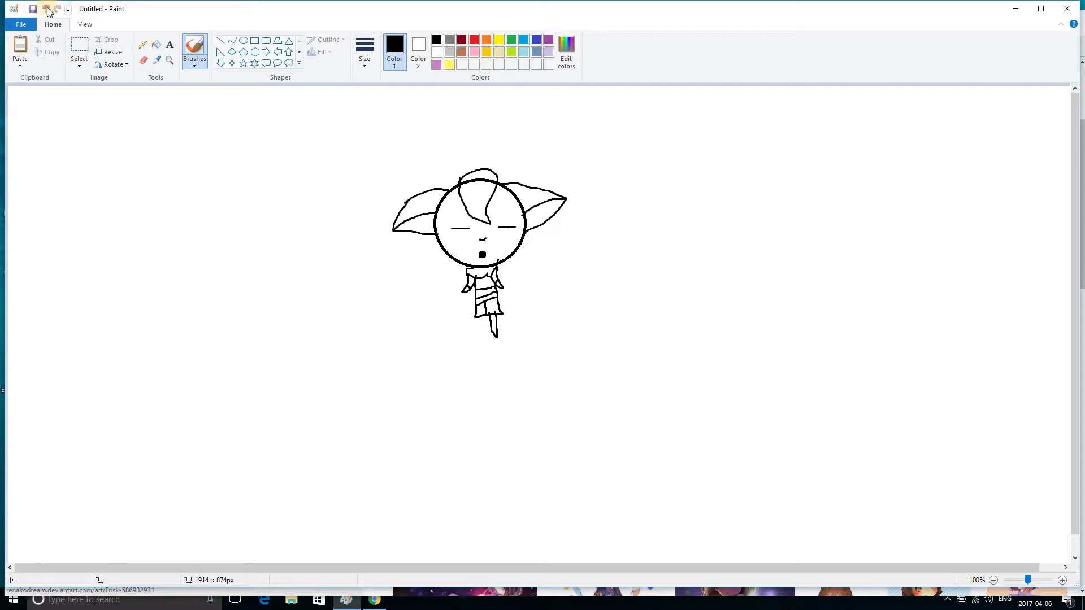
{"action": "left_click", "coordinate": [48, 10]}
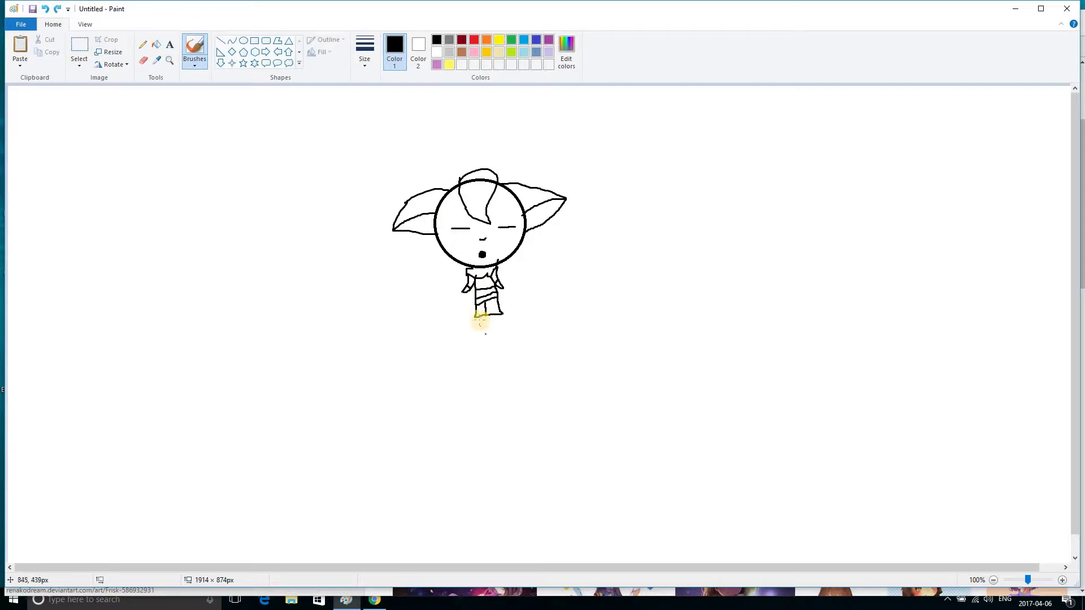
{"action": "left_click_drag", "start_coordinate": [477, 328], "coordinate": [480, 335]}
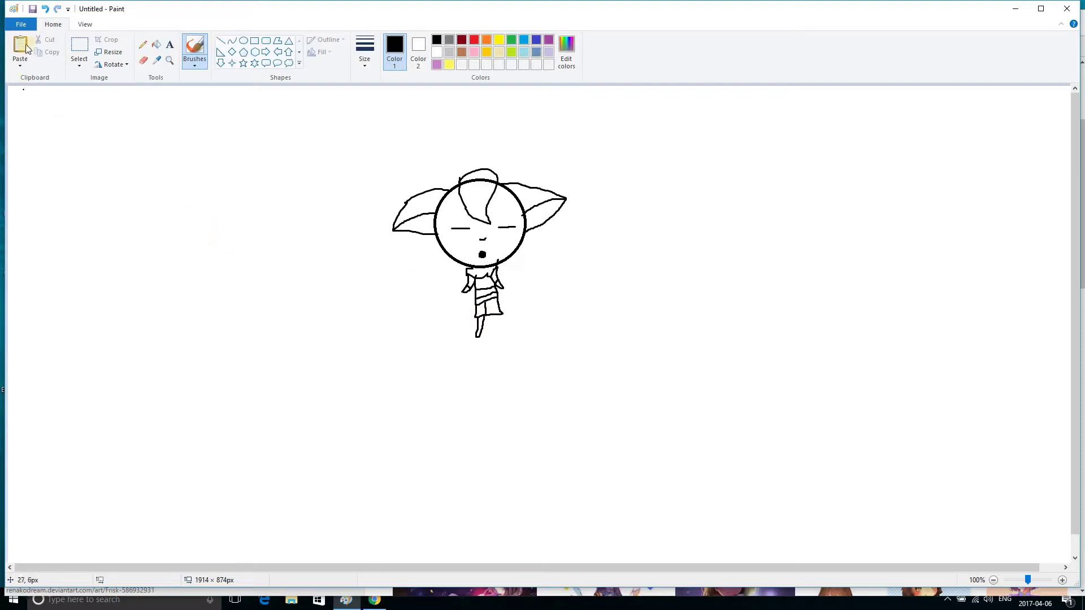
{"action": "left_click", "coordinate": [44, 10]}
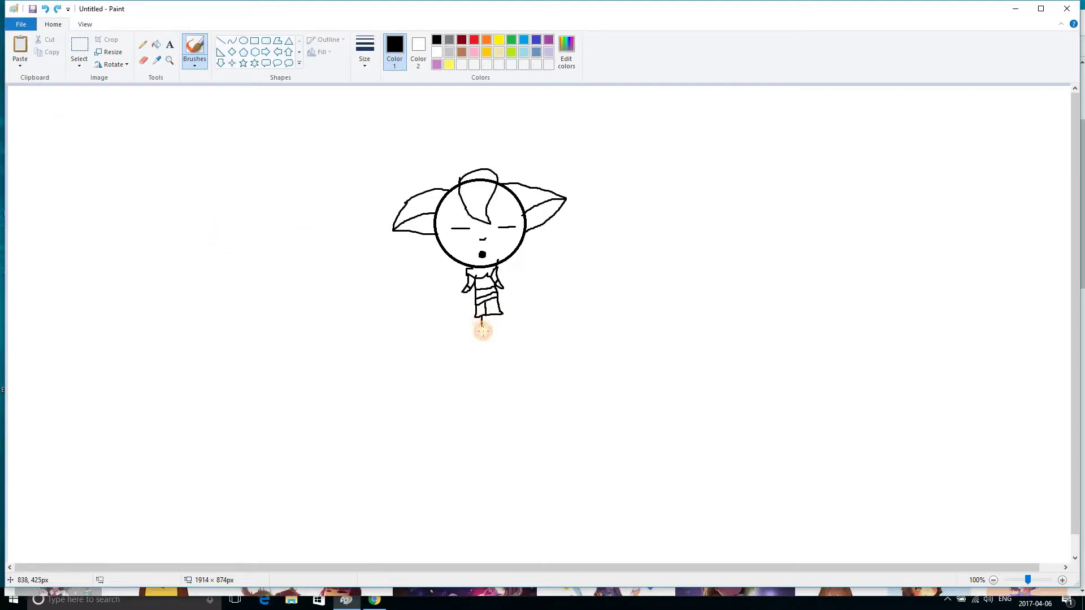
Step: Draw two short legs with feet side by side beneath the shorts
{"action": "left_click_drag", "start_coordinate": [490, 329], "coordinate": [485, 325]}
Step: Draw a heart shape about 87 × 66 px above and to the right of the head, and fill it red
{"action": "left_click", "coordinate": [297, 66]}
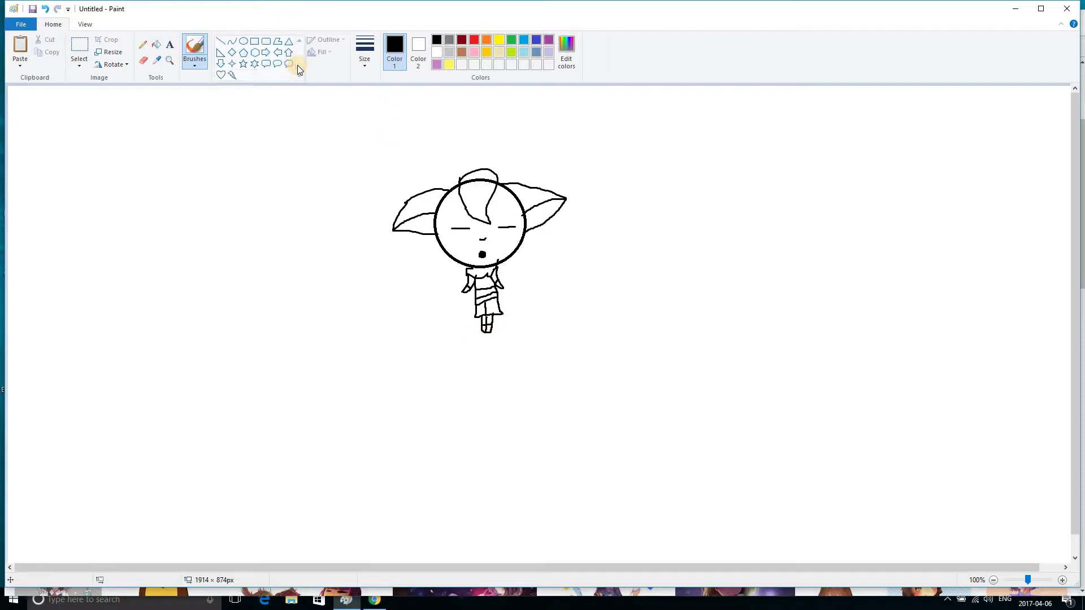
{"action": "left_click", "coordinate": [221, 74]}
{"action": "mouse_move", "coordinate": [337, 228]}
{"action": "left_mouse_down"}
{"action": "mouse_move", "coordinate": [271, 175]}
{"action": "mouse_move", "coordinate": [315, 210]}
{"action": "mouse_move", "coordinate": [581, 223]}
{"action": "mouse_move", "coordinate": [628, 198]}
{"action": "mouse_move", "coordinate": [616, 177]}
{"action": "mouse_move", "coordinate": [626, 161]}
{"action": "left_mouse_up"}
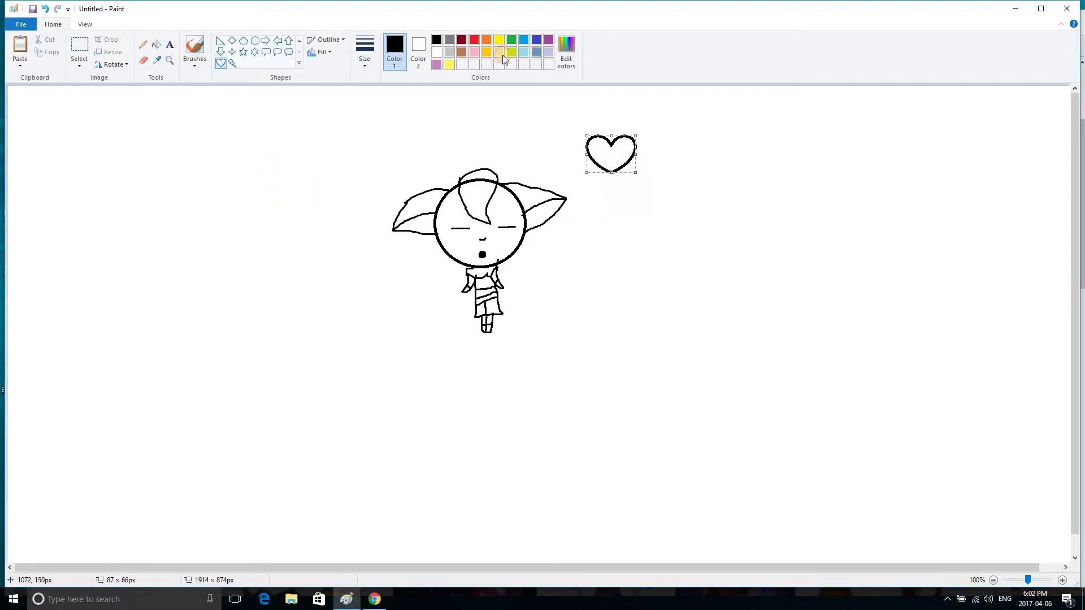
{"action": "left_click", "coordinate": [474, 40]}
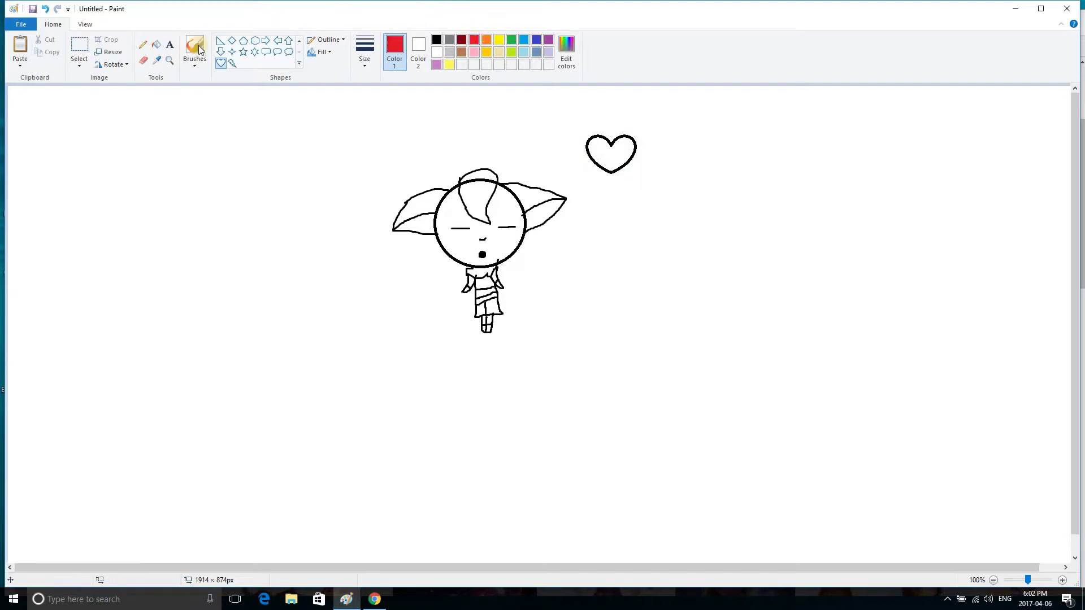
{"action": "left_click", "coordinate": [157, 44]}
{"action": "left_click", "coordinate": [615, 158]}
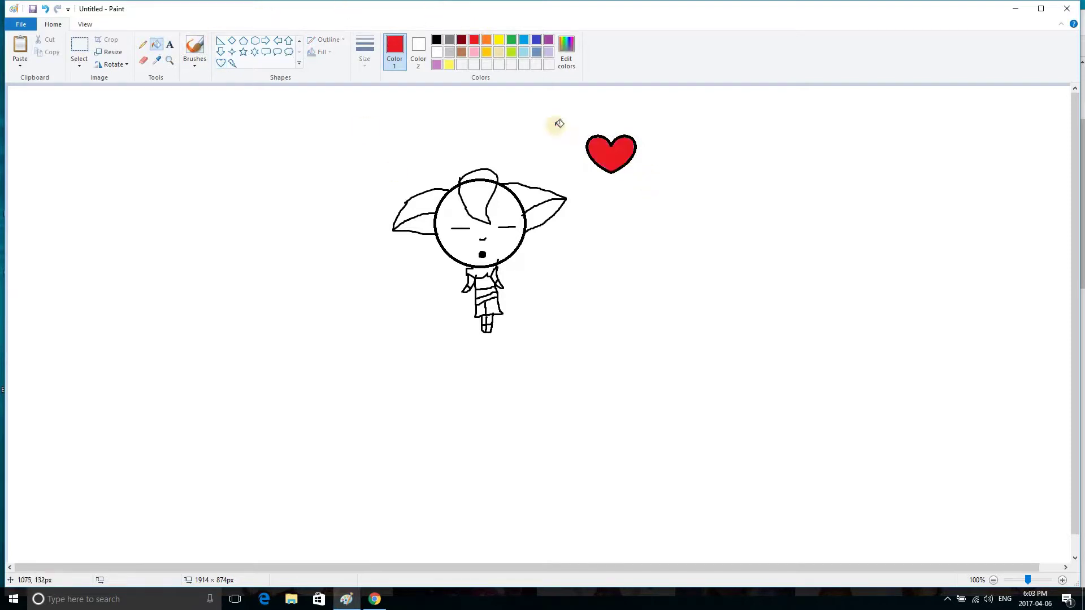
Step: Fill the background around the character black and the face light yellow
{"action": "left_click", "coordinate": [436, 42]}
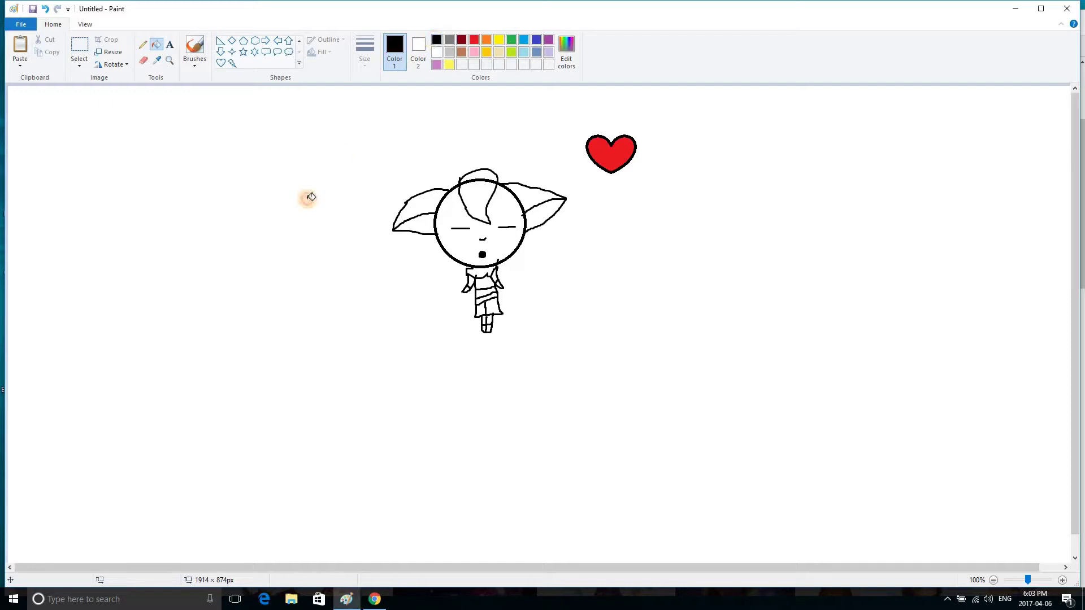
{"action": "left_click", "coordinate": [308, 198]}
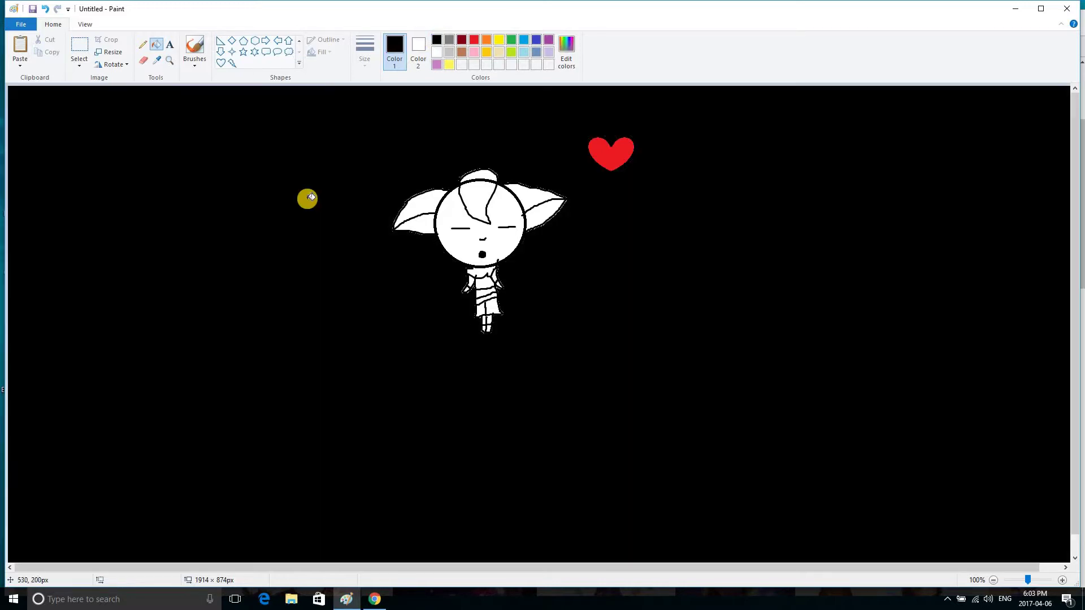
{"action": "left_click", "coordinate": [449, 65]}
{"action": "left_click", "coordinate": [501, 218]}
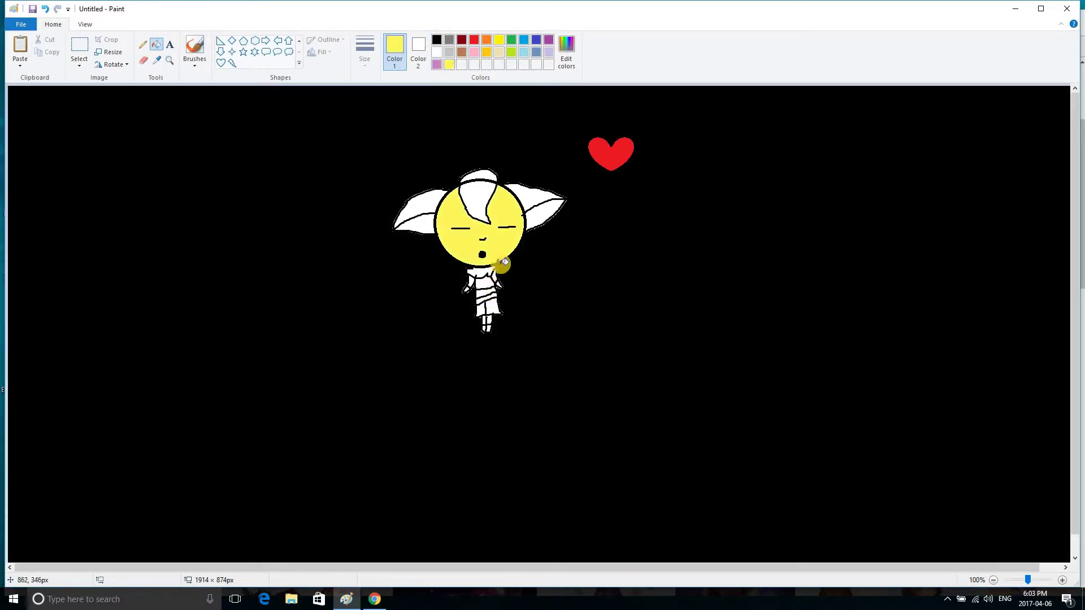
Step: Recolour the face in the stronger yellow, and fill the hands and legs with the same colour
{"action": "left_click", "coordinate": [499, 39]}
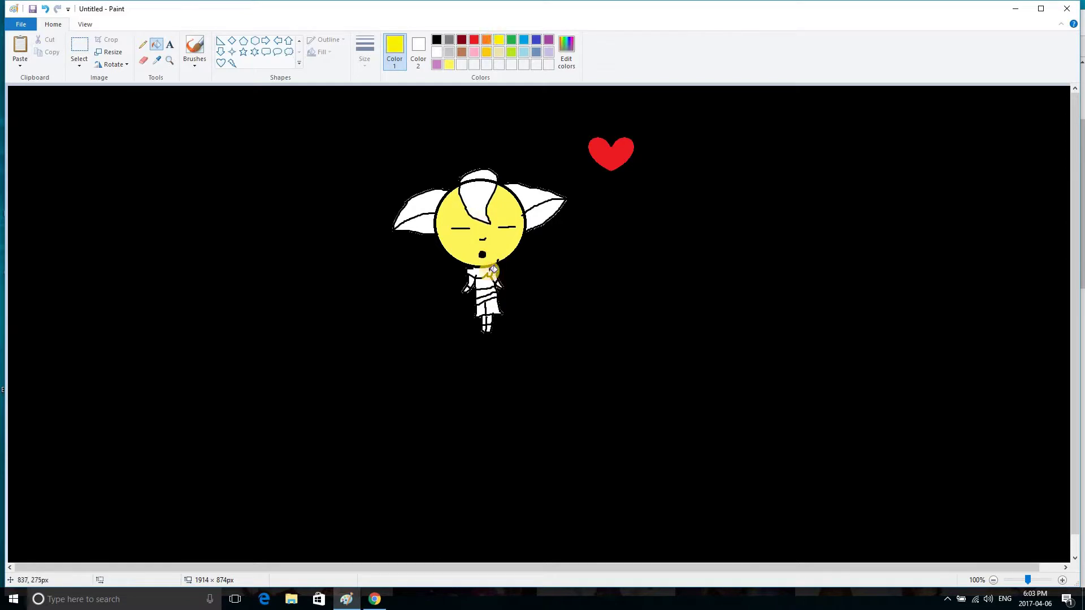
{"action": "left_click", "coordinate": [501, 240]}
{"action": "left_click", "coordinate": [501, 283]}
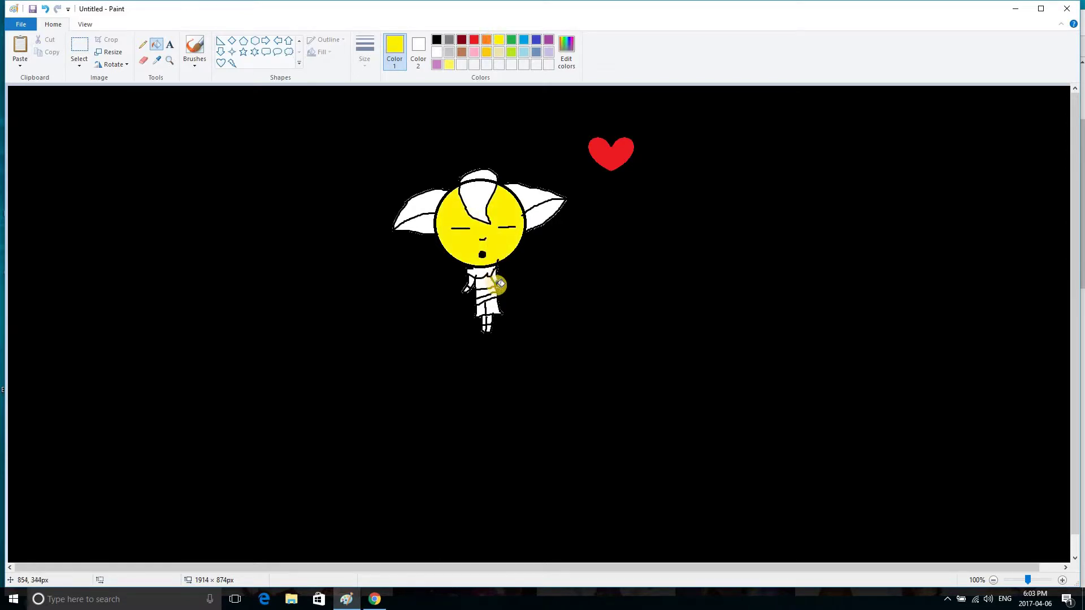
{"action": "left_click", "coordinate": [468, 290]}
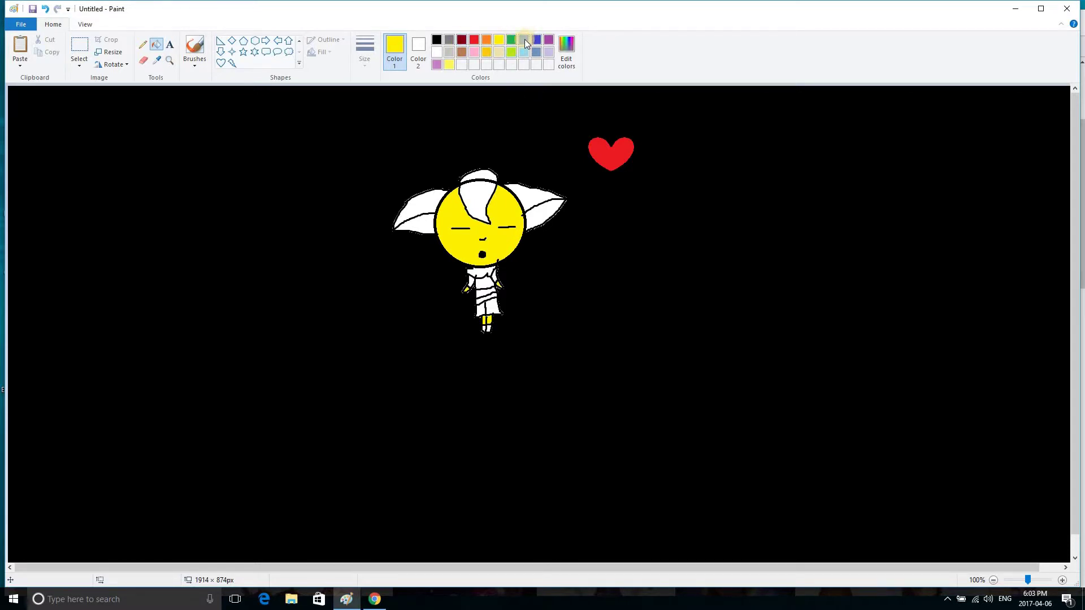
Step: Check the Frisk reference, fill the sweater's chest and lower band blue, and choose light pink as the drawing colour
{"action": "left_click", "coordinate": [375, 598]}
{"action": "left_click", "coordinate": [342, 602]}
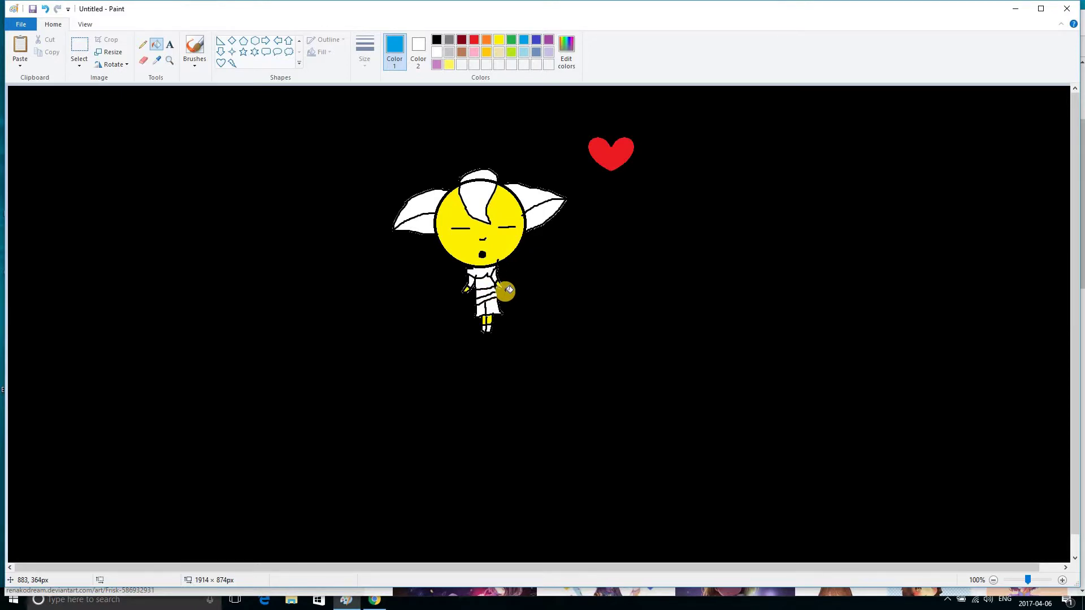
{"action": "left_click", "coordinate": [486, 281]}
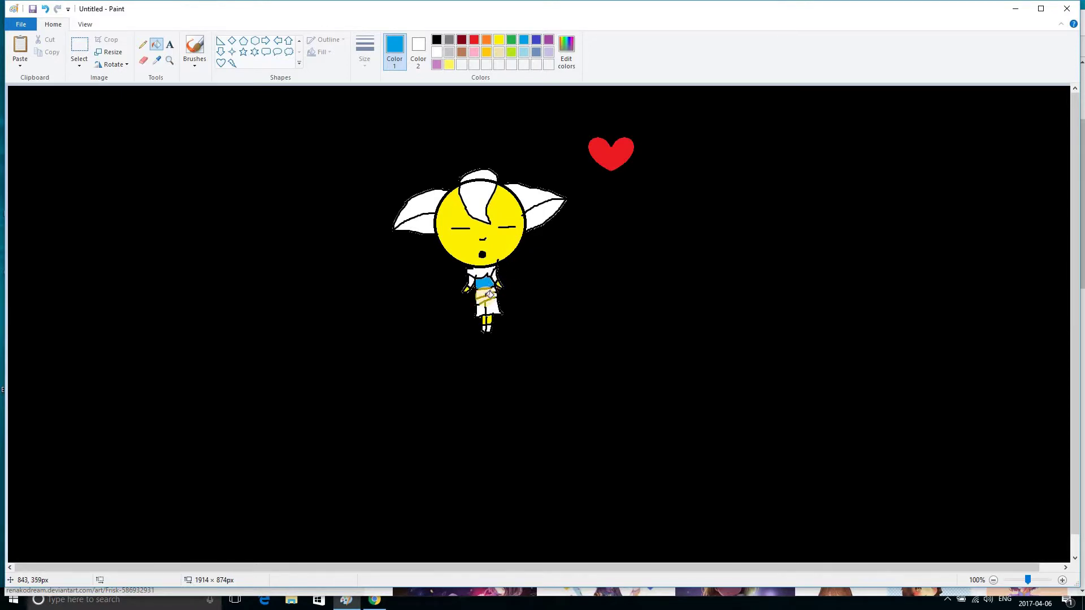
{"action": "left_click", "coordinate": [490, 295]}
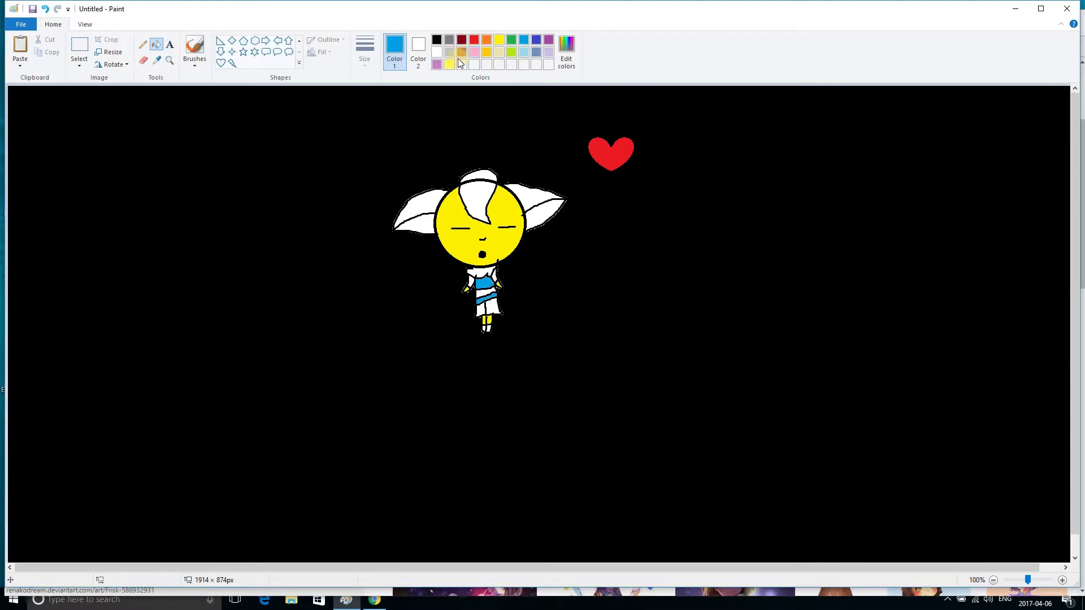
{"action": "left_click", "coordinate": [474, 52]}
{"action": "left_click", "coordinate": [567, 54]}
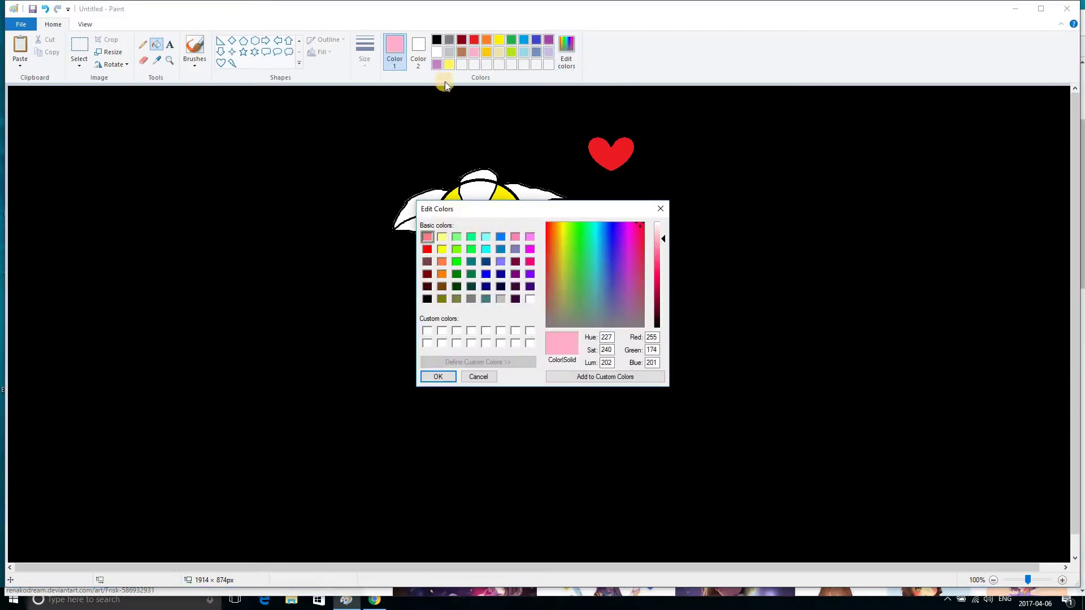
{"action": "left_click", "coordinate": [432, 66]}
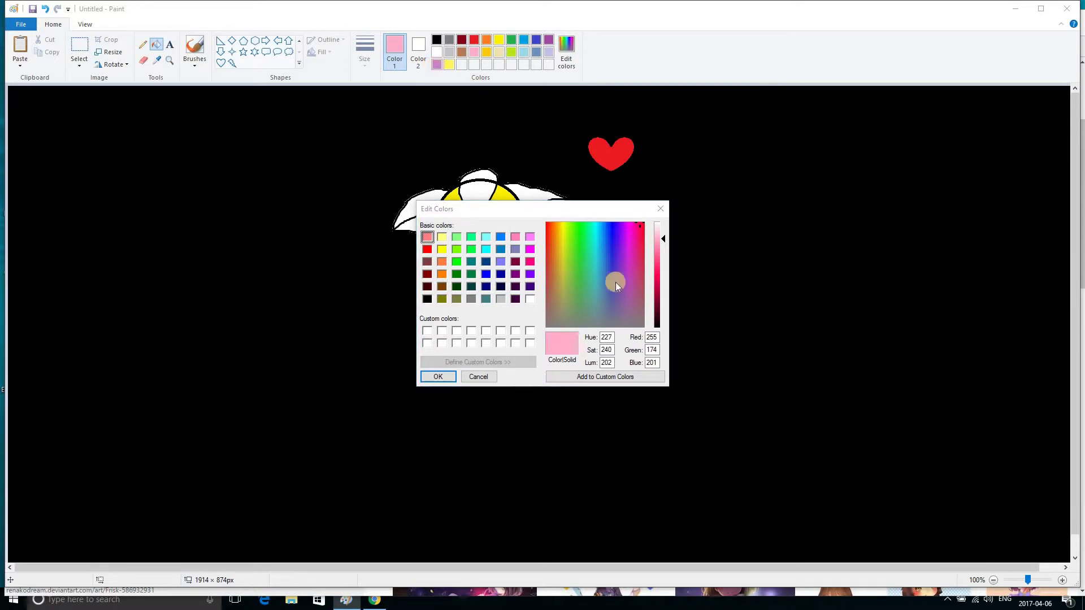
{"action": "left_click", "coordinate": [478, 376]}
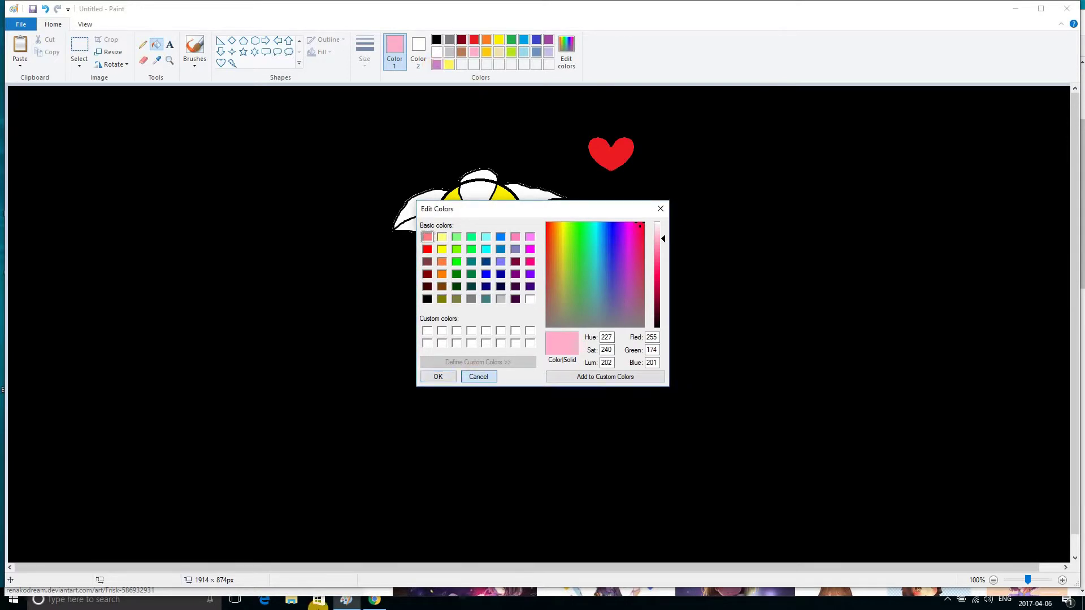
Step: Check the Frisk reference again, mix a deep pink (red 255, green 17, blue 95), and fill the sweater's middle stripe with it
{"action": "left_click", "coordinate": [374, 597]}
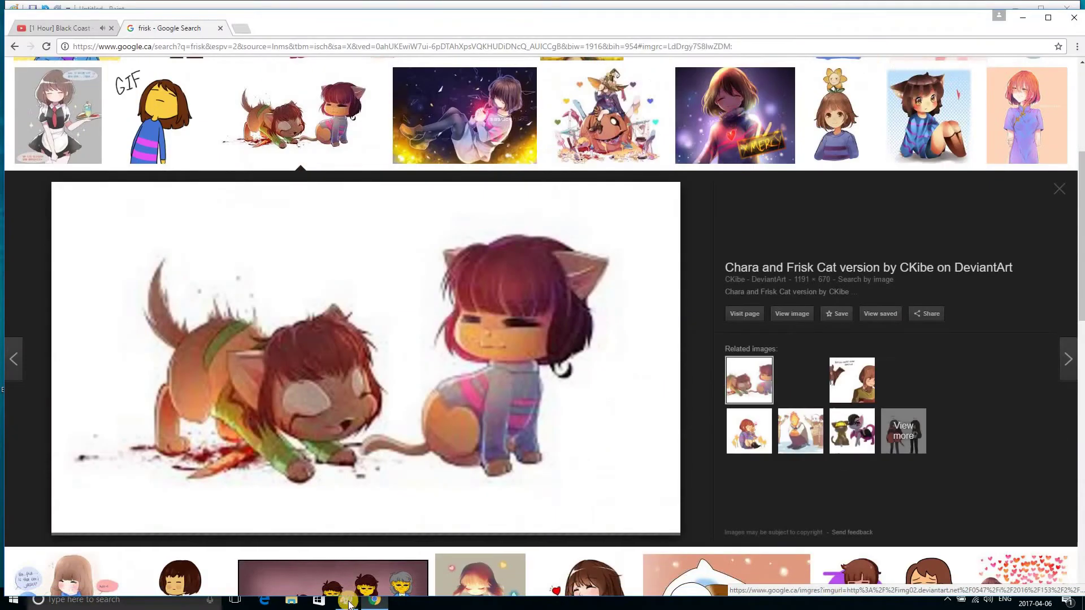
{"action": "left_click", "coordinate": [346, 601]}
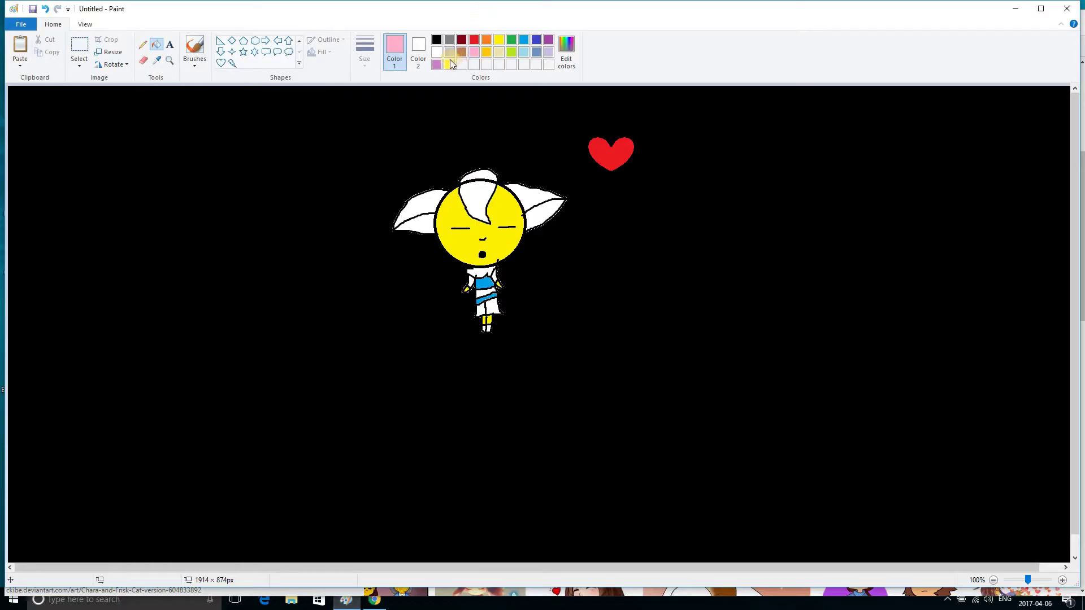
{"action": "left_click", "coordinate": [574, 52]}
{"action": "left_click_drag", "start_coordinate": [666, 239], "coordinate": [663, 272]}
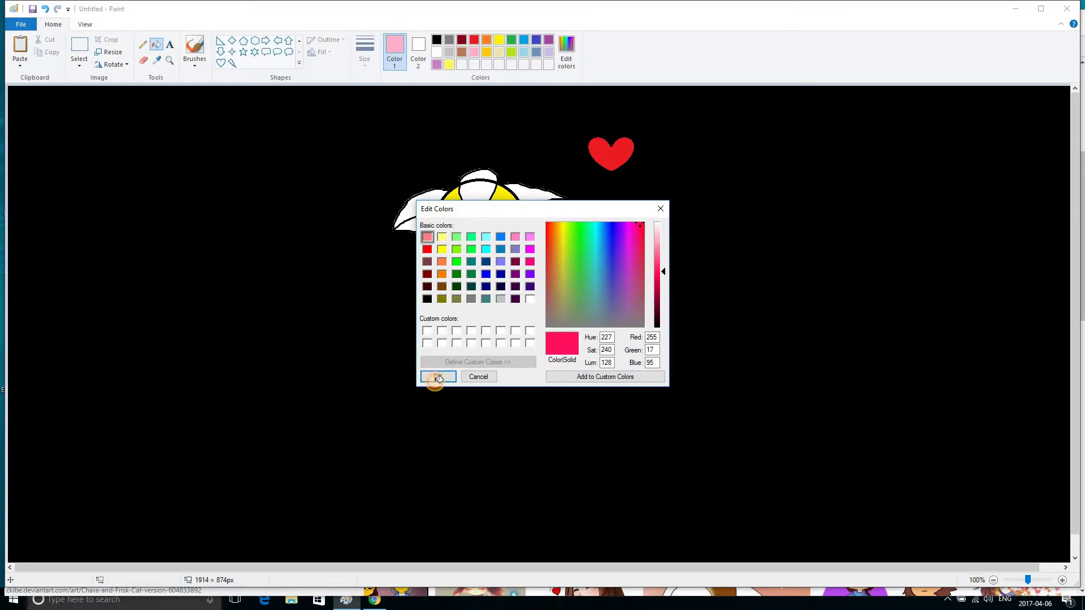
{"action": "left_click", "coordinate": [436, 377]}
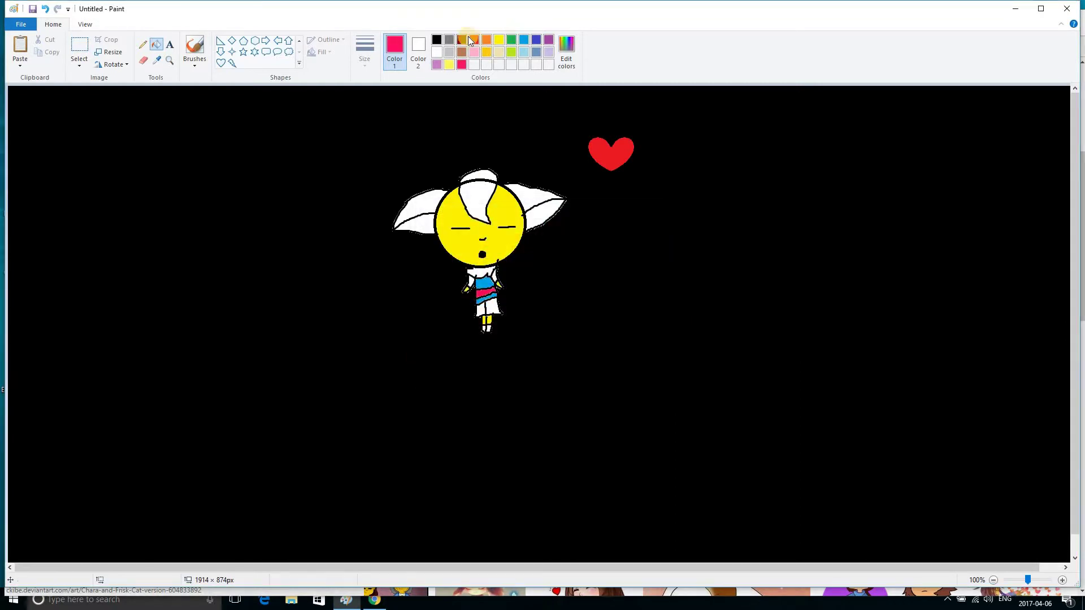
Step: Mix a darker shade of the palette brown, and fill the shorts and shoes with it
{"action": "left_click", "coordinate": [462, 51]}
{"action": "left_click", "coordinate": [489, 305]}
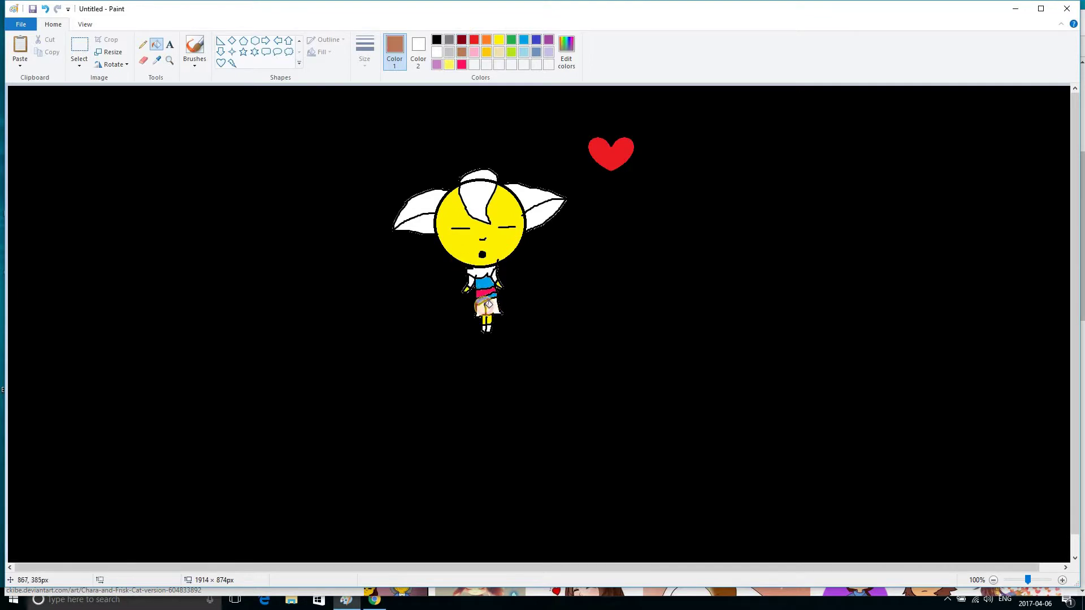
{"action": "left_click", "coordinate": [566, 48]}
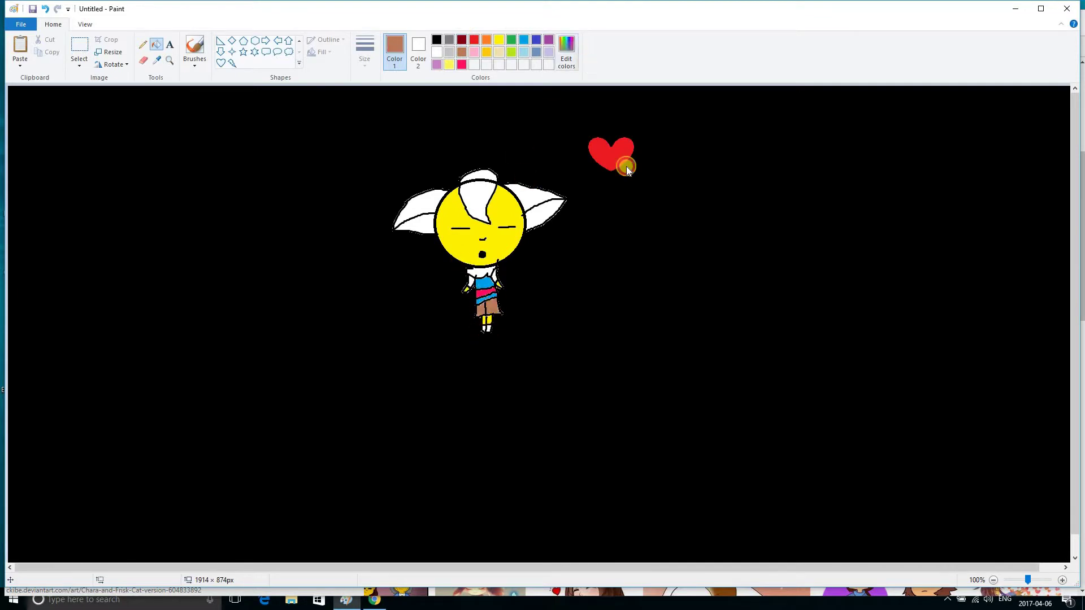
{"action": "left_click_drag", "start_coordinate": [666, 271], "coordinate": [653, 289]}
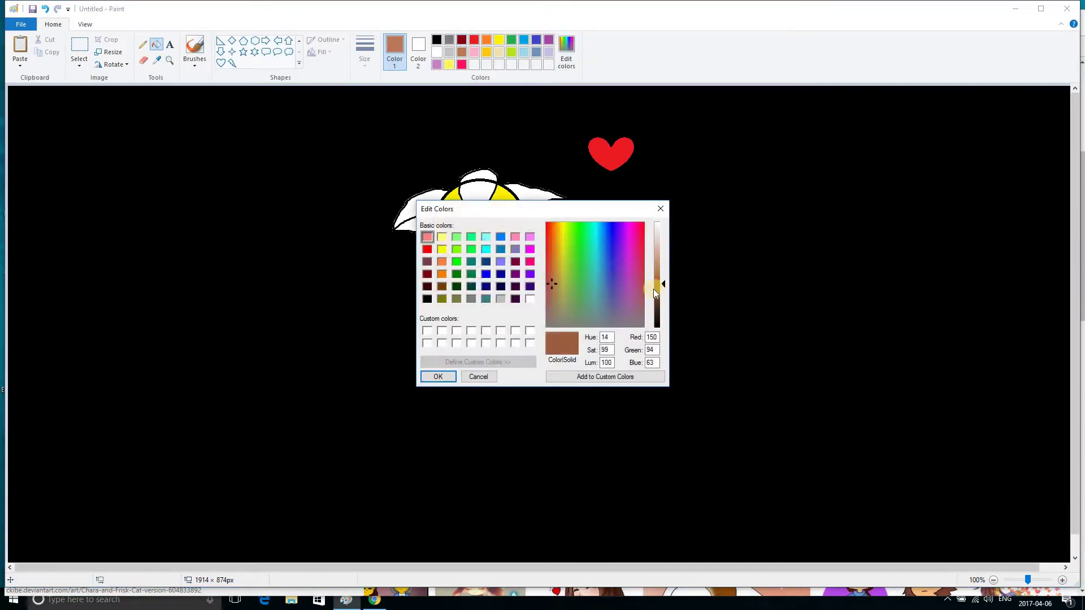
{"action": "left_click", "coordinate": [439, 377]}
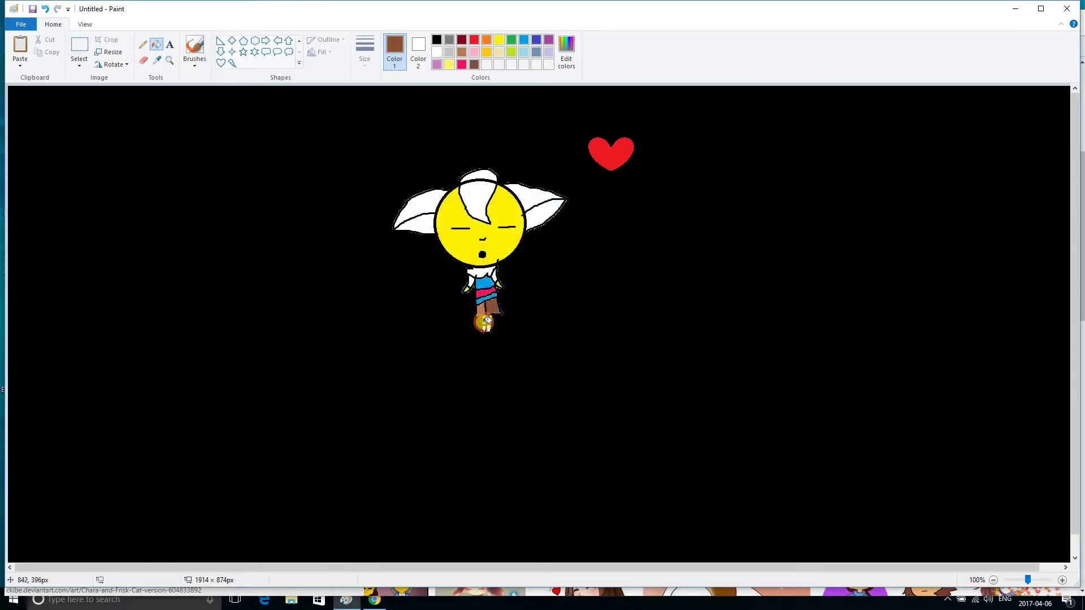
{"action": "left_click", "coordinate": [486, 327]}
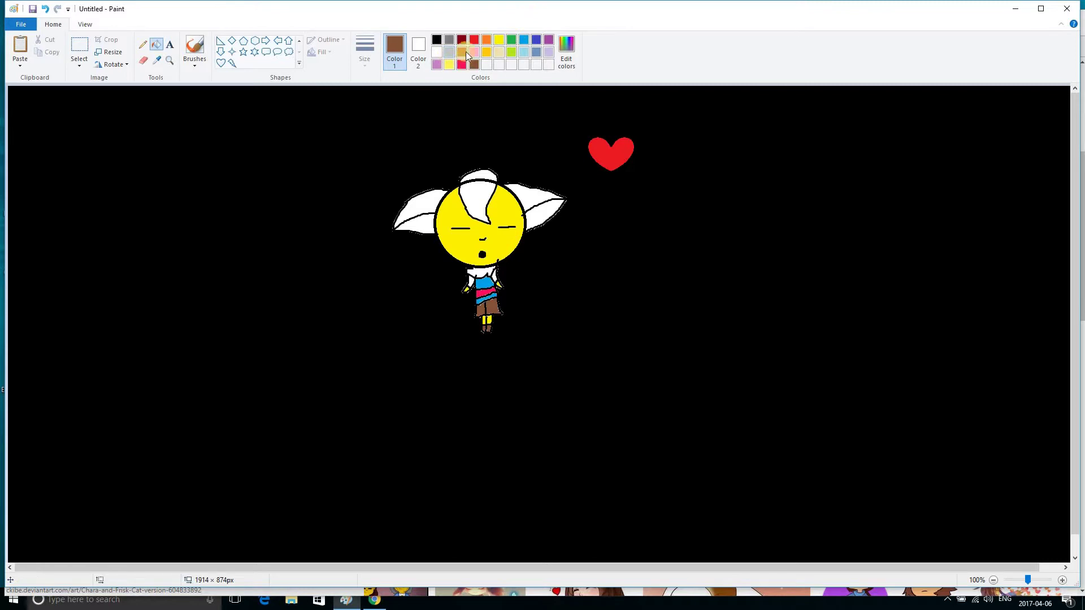
Step: Fill the hair tuft, the fringe and the upper halves of the side locks red
{"action": "left_click", "coordinate": [474, 39]}
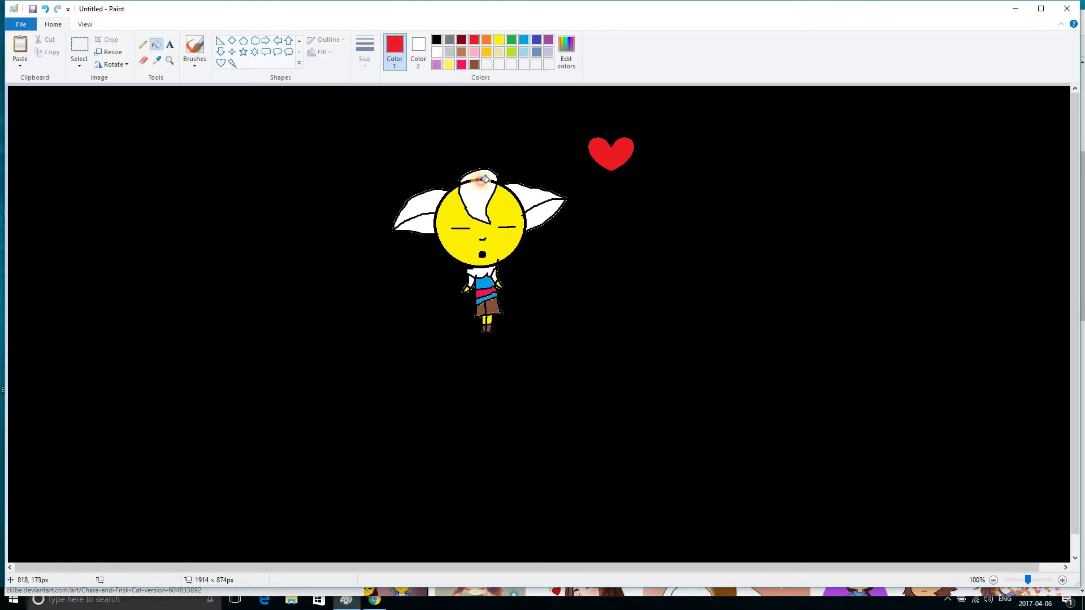
{"action": "left_click", "coordinate": [485, 178]}
{"action": "left_click", "coordinate": [477, 197]}
{"action": "left_click", "coordinate": [422, 208]}
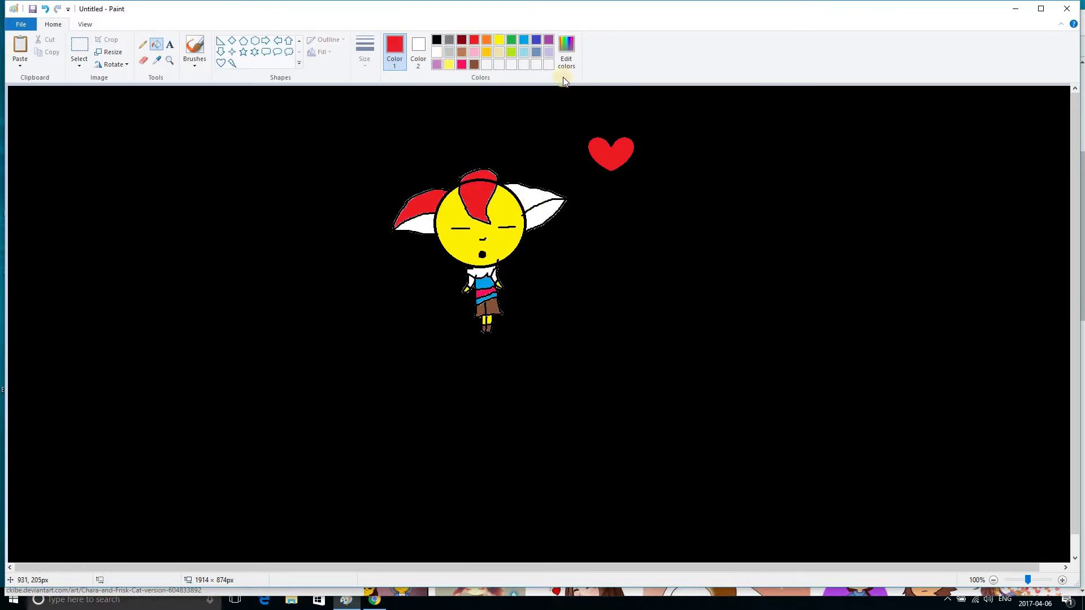
Step: Mix a darker red and fill the lower halves of both side locks with it, undoing any fill that lands on the background
{"action": "left_click", "coordinate": [566, 54]}
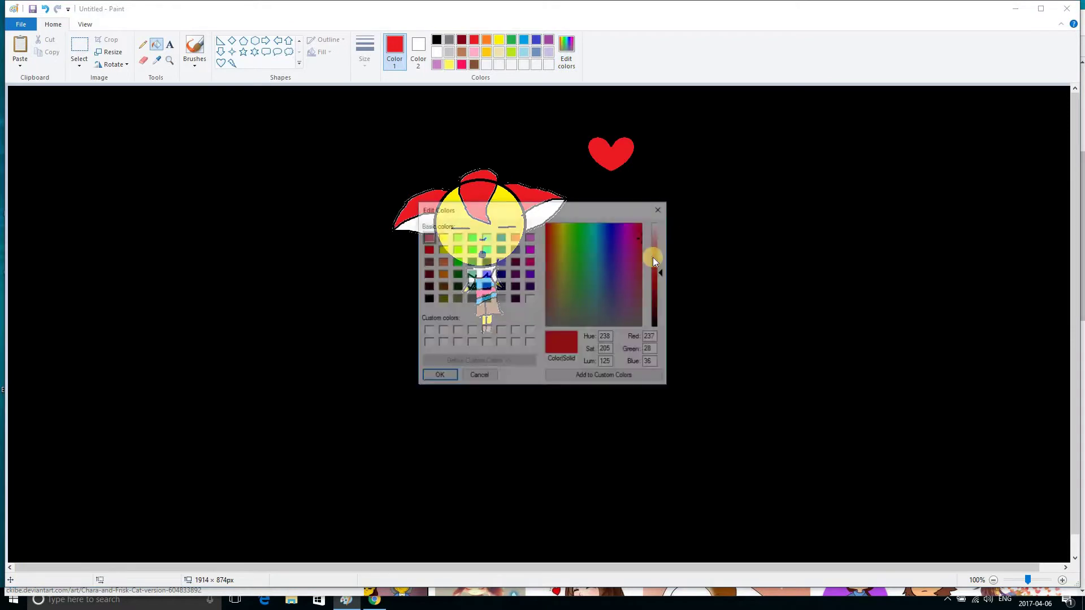
{"action": "left_click", "coordinate": [662, 288]}
{"action": "left_click", "coordinate": [434, 375]}
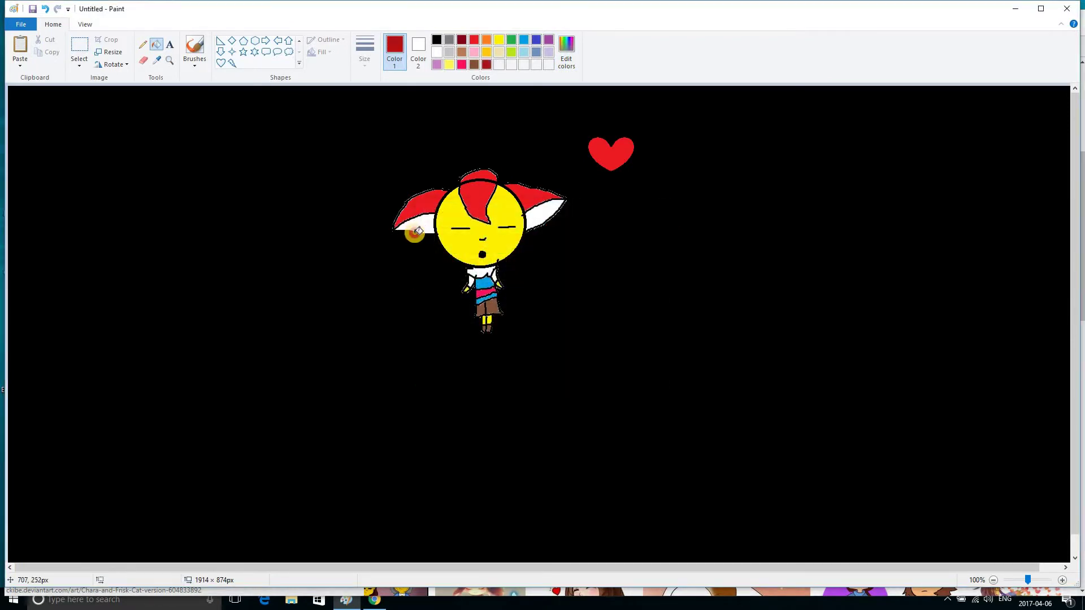
{"action": "left_click", "coordinate": [405, 232]}
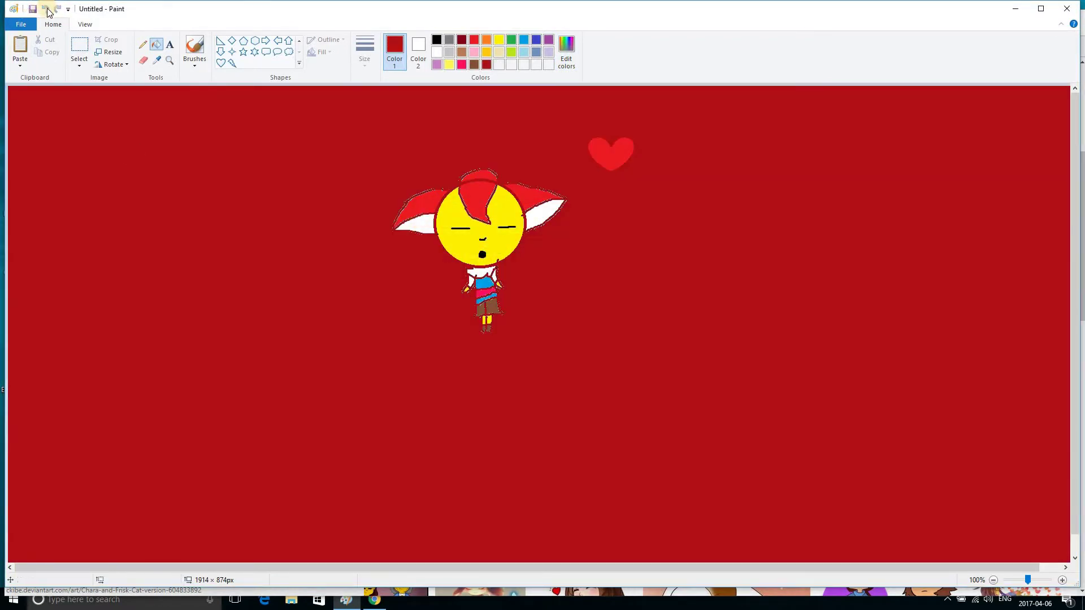
{"action": "left_click", "coordinate": [45, 8]}
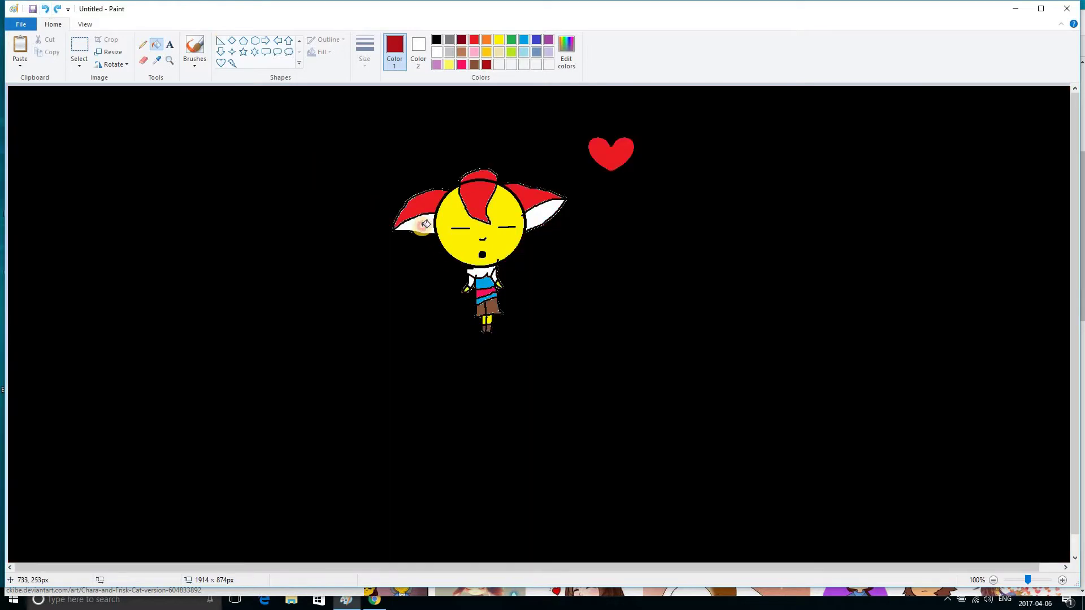
{"action": "left_click", "coordinate": [423, 226]}
{"action": "left_click", "coordinate": [555, 210]}
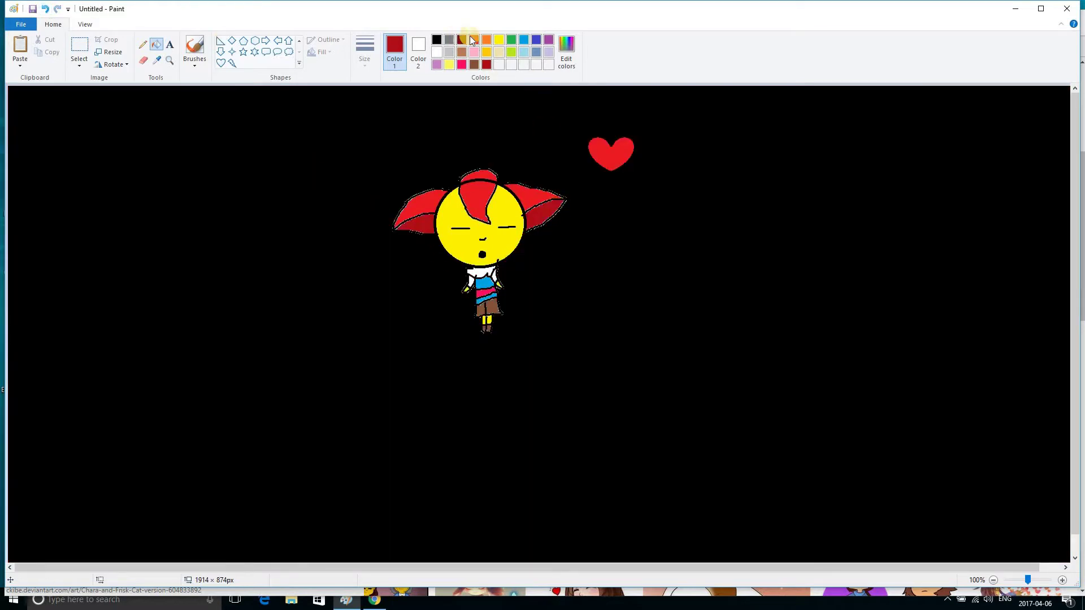
Step: Paint over the black head outline crossing the hair tuft with a red brush
{"action": "left_click", "coordinate": [474, 40]}
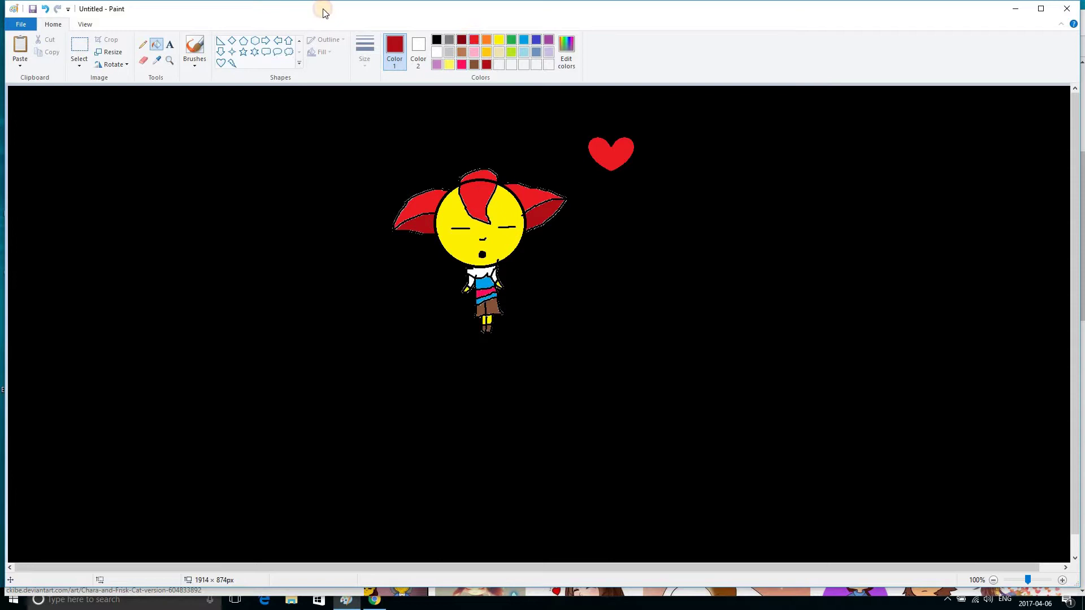
{"action": "left_click", "coordinate": [195, 50]}
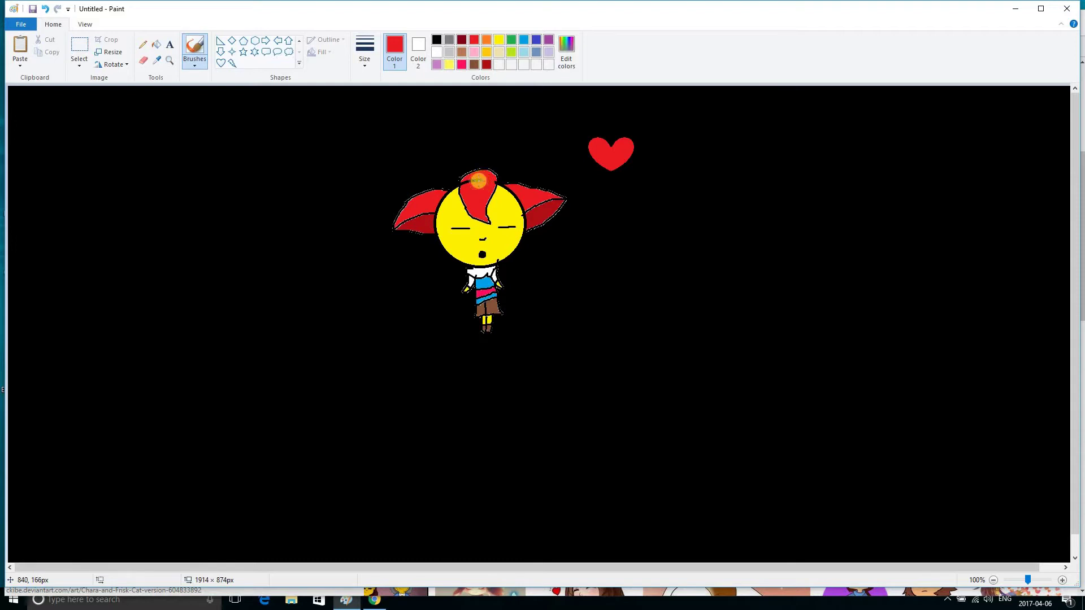
{"action": "mouse_move", "coordinate": [478, 180]}
{"action": "left_mouse_down"}
{"action": "mouse_move", "coordinate": [464, 184]}
{"action": "mouse_move", "coordinate": [489, 176]}
{"action": "mouse_move", "coordinate": [473, 179]}
{"action": "left_mouse_up"}
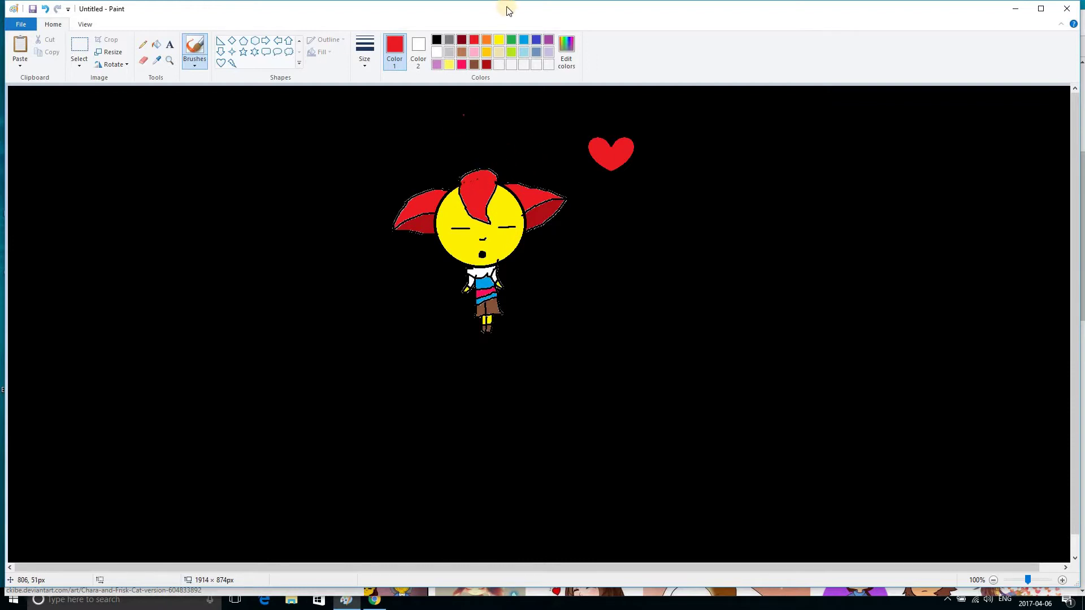
Step: Fill both sweater sleeves blue and the collar red
{"action": "left_click", "coordinate": [524, 39]}
{"action": "left_click", "coordinate": [156, 44]}
{"action": "left_click", "coordinate": [405, 228]}
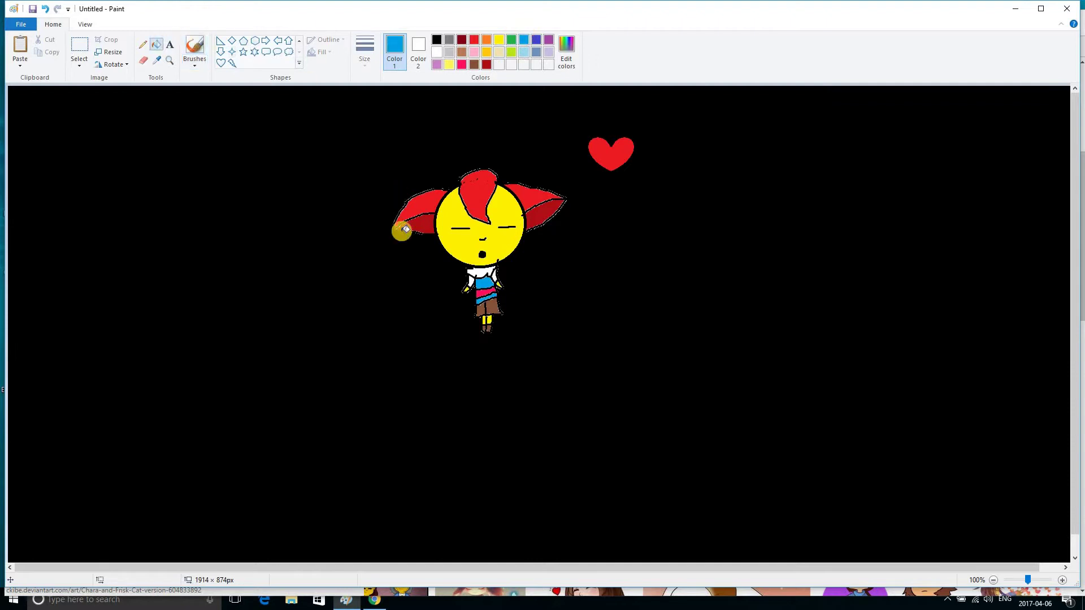
{"action": "left_click", "coordinate": [470, 279]}
{"action": "left_click", "coordinate": [499, 276]}
{"action": "left_click", "coordinate": [474, 40]}
{"action": "left_click", "coordinate": [489, 270]}
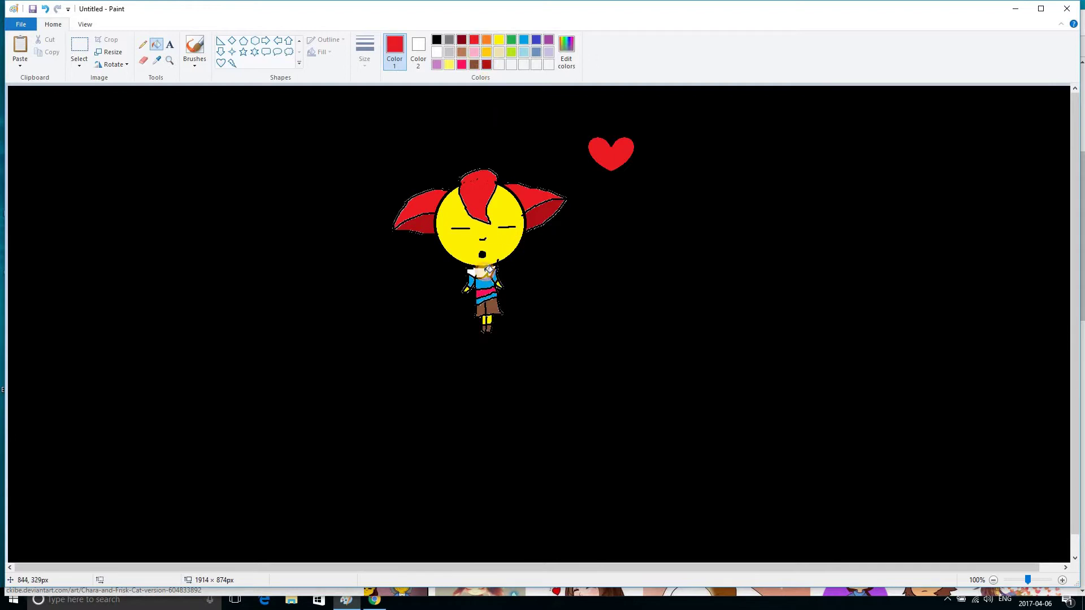
{"action": "left_click", "coordinate": [521, 273]}
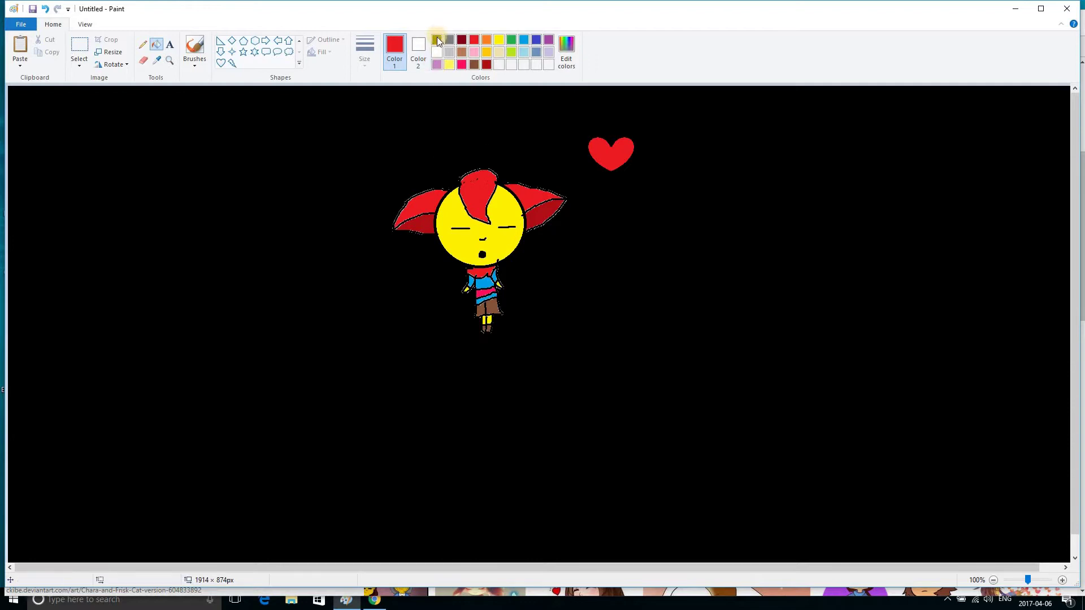
Step: Draw a grey tail outline with two cross lines, curving up from the character's hip on the side nearer the heart
{"action": "left_click", "coordinate": [438, 40]}
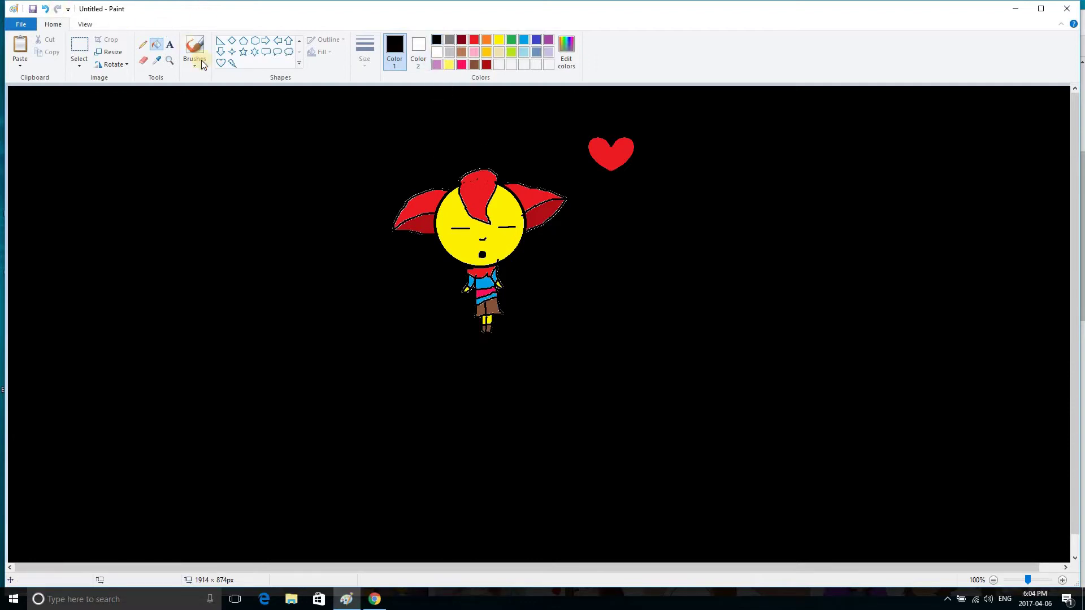
{"action": "left_click", "coordinate": [539, 229]}
{"action": "left_click", "coordinate": [195, 46]}
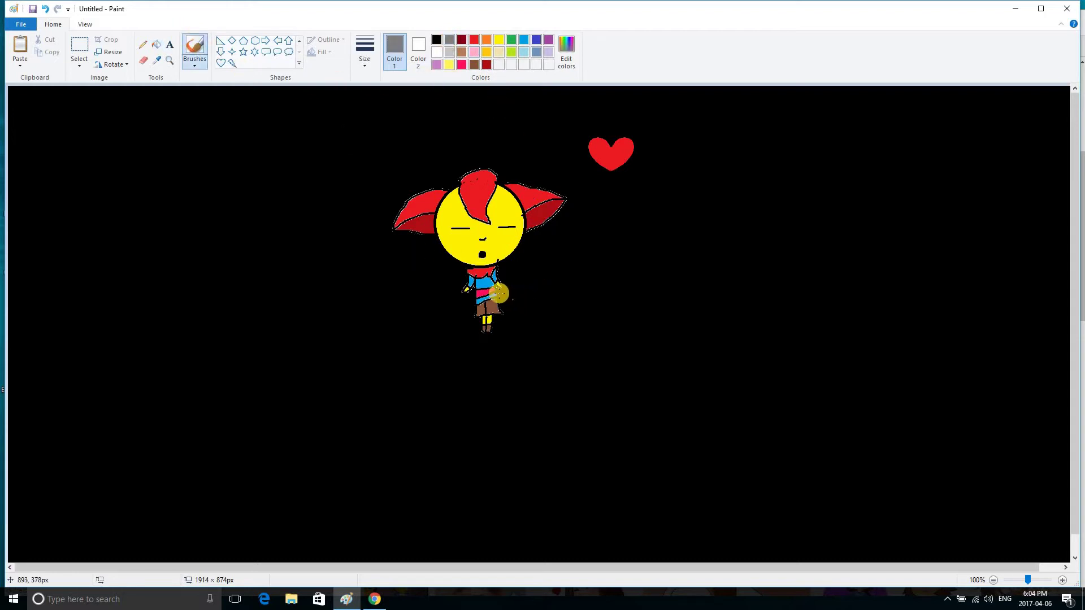
{"action": "mouse_move", "coordinate": [496, 293]}
{"action": "left_mouse_down"}
{"action": "mouse_move", "coordinate": [529, 276]}
{"action": "mouse_move", "coordinate": [541, 301]}
{"action": "mouse_move", "coordinate": [517, 313]}
{"action": "mouse_move", "coordinate": [499, 295]}
{"action": "mouse_move", "coordinate": [527, 303]}
{"action": "left_mouse_up"}
{"action": "left_click", "coordinate": [513, 309]}
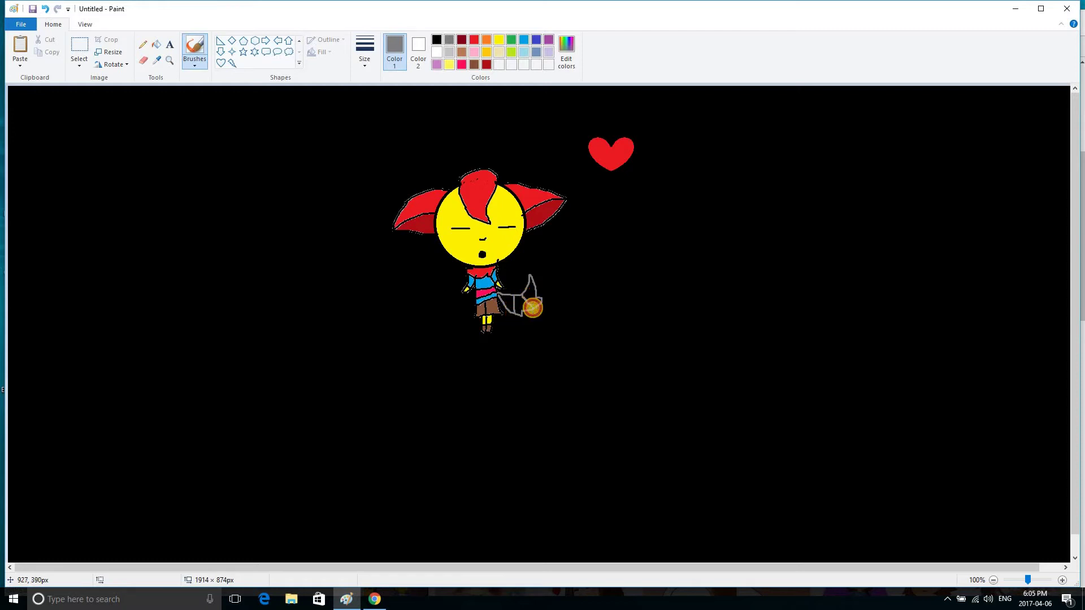
Step: Fill the tail's base and tip blue and its middle stripe deep pink, and dismiss the video notification
{"action": "left_click", "coordinate": [155, 45]}
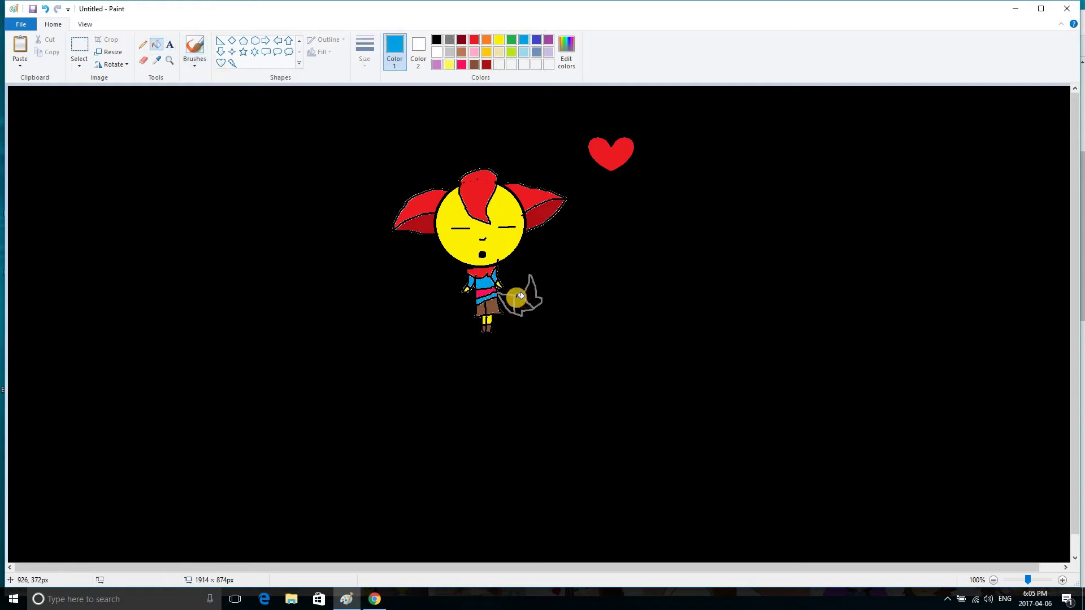
{"action": "left_click", "coordinate": [521, 295]}
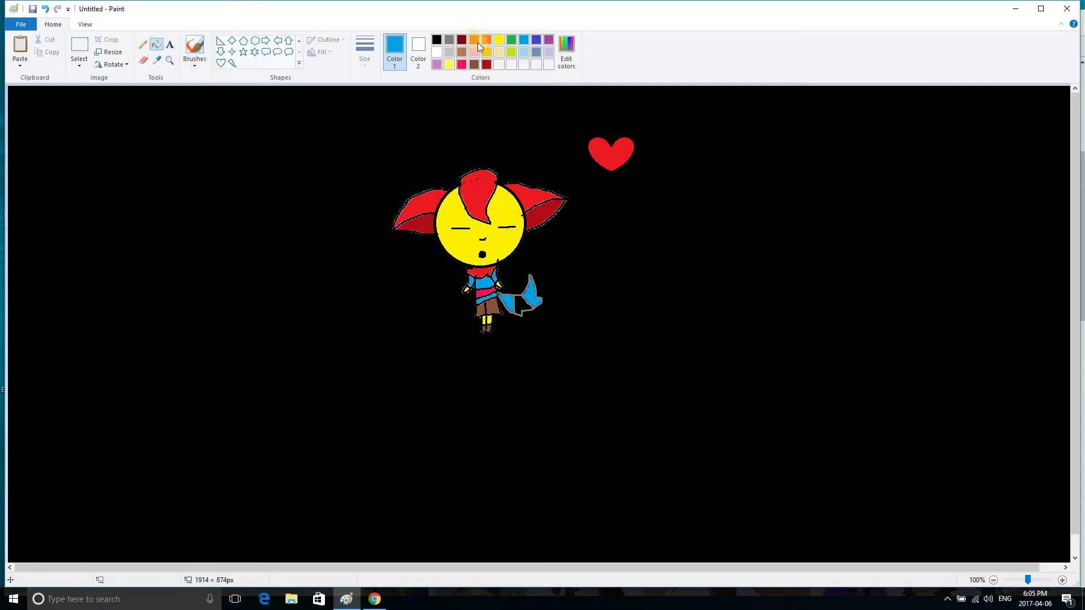
{"action": "left_click", "coordinate": [461, 64]}
{"action": "left_click", "coordinate": [521, 306]}
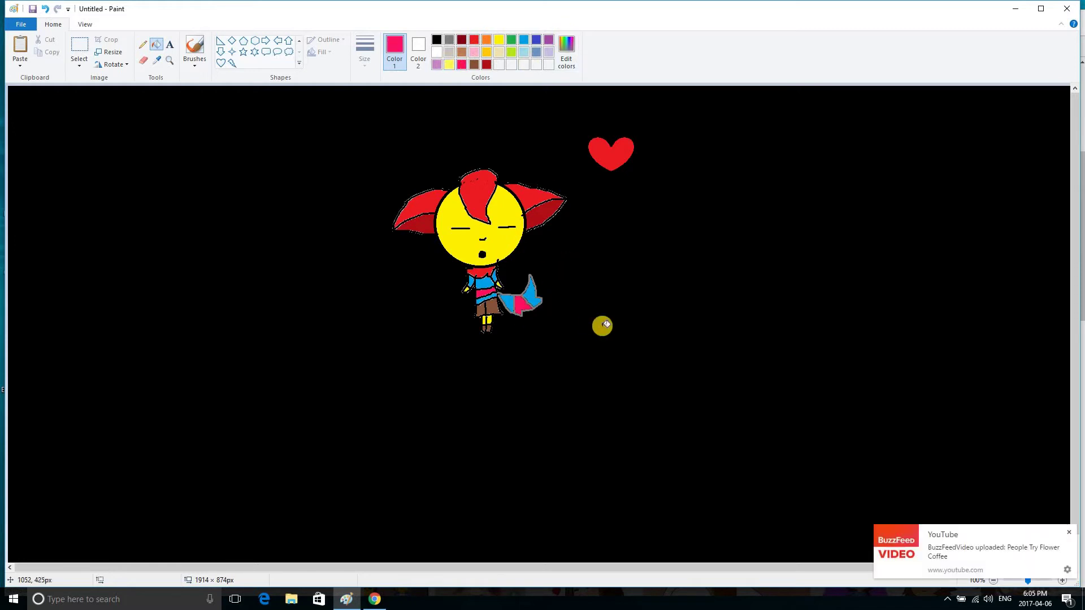
{"action": "left_click", "coordinate": [1069, 535]}
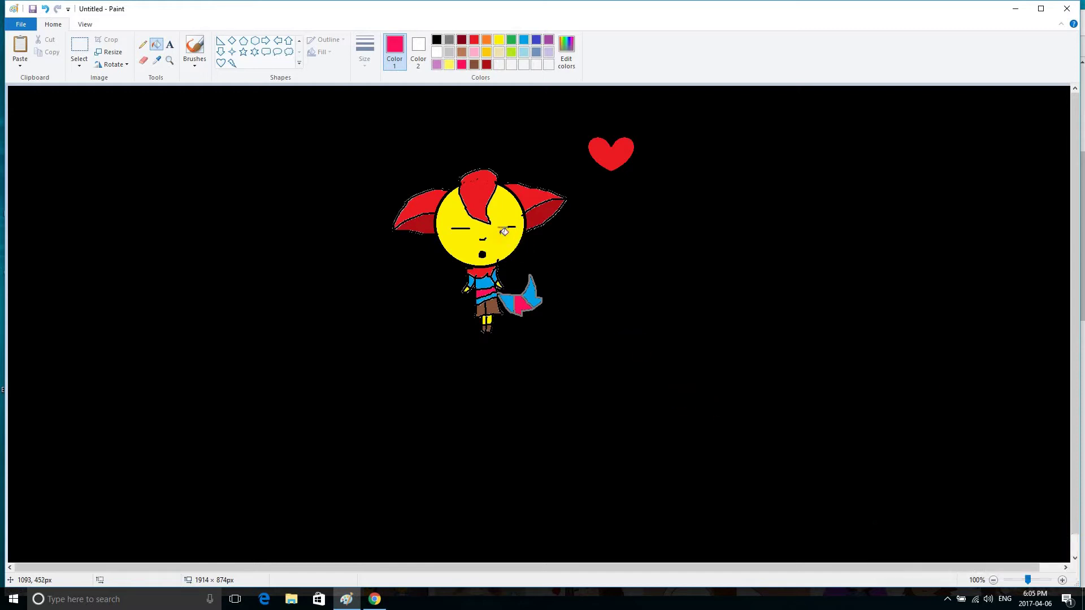
Step: Try a red brush stroke along the heart's left edge, and undo it
{"action": "left_click", "coordinate": [196, 60]}
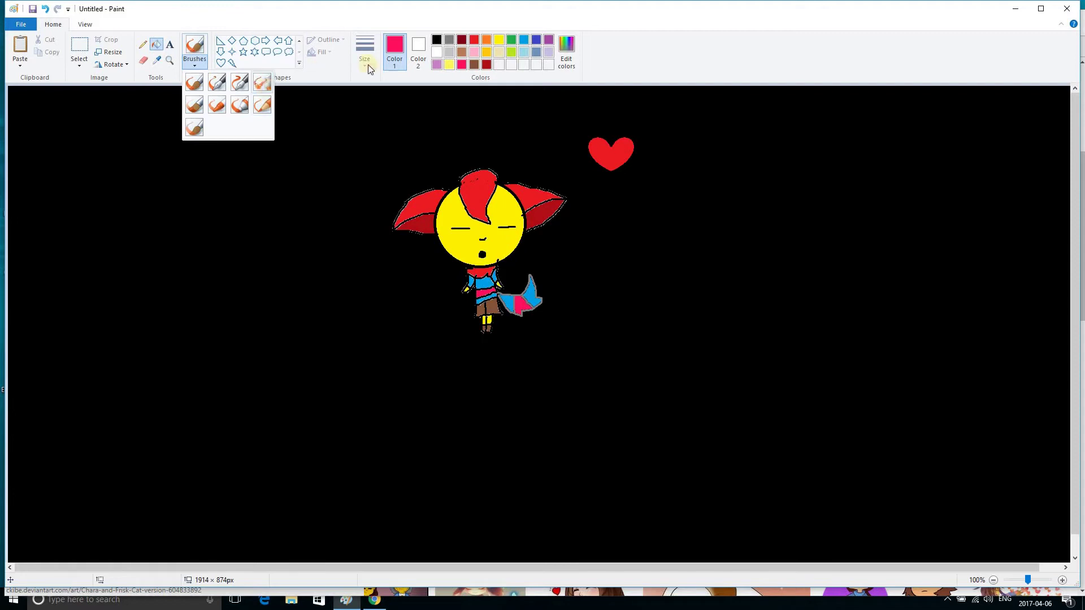
{"action": "key", "text": "Escape"}
{"action": "left_click", "coordinate": [475, 39]}
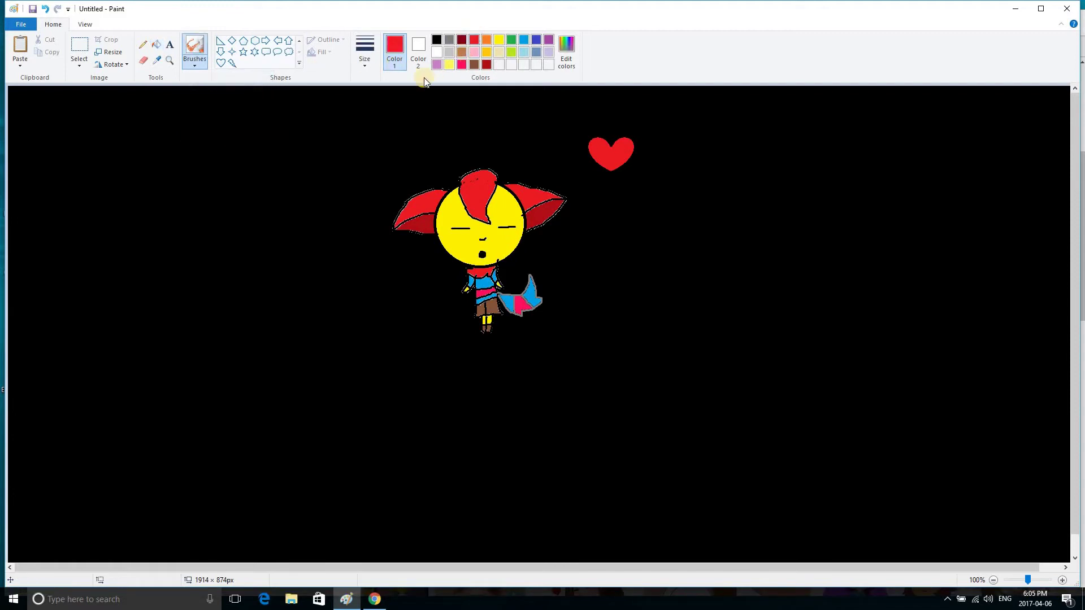
{"action": "left_click", "coordinate": [362, 51]}
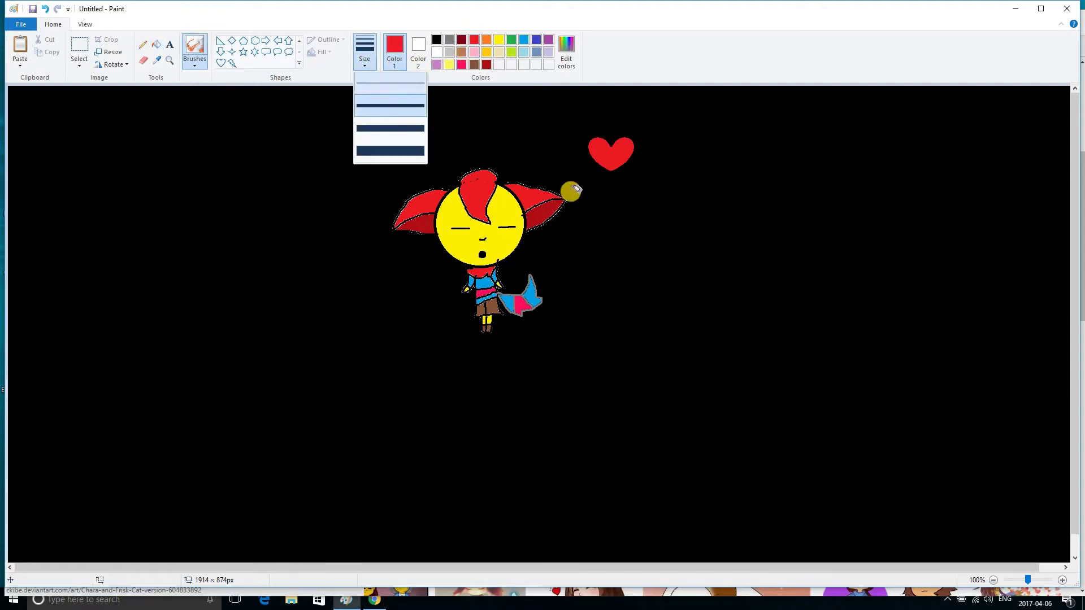
{"action": "left_click", "coordinate": [570, 191]}
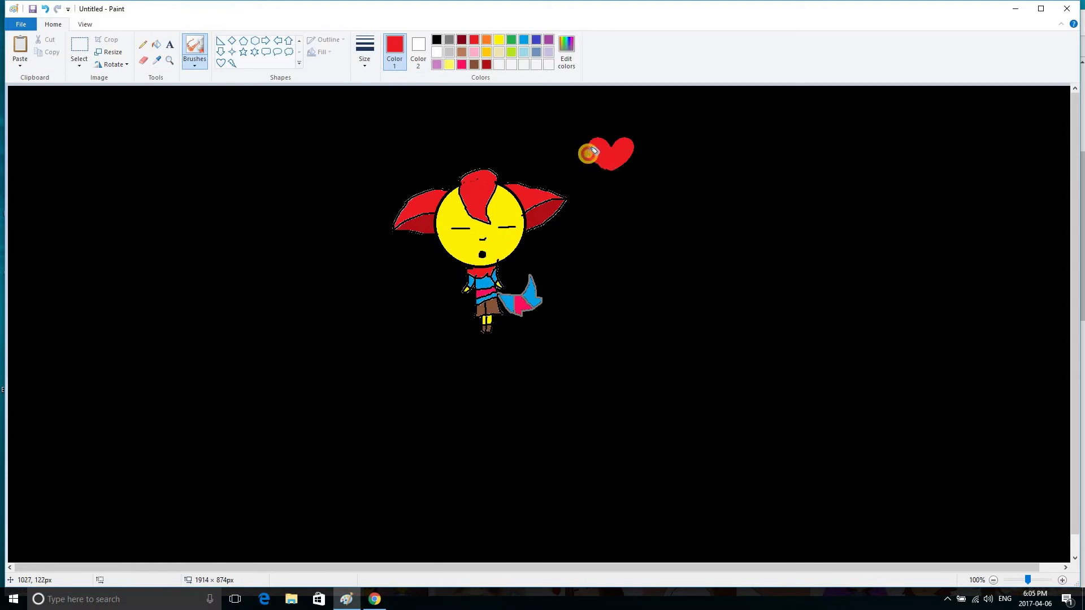
{"action": "left_click_drag", "start_coordinate": [588, 152], "coordinate": [586, 152]}
{"action": "left_click", "coordinate": [48, 11]}
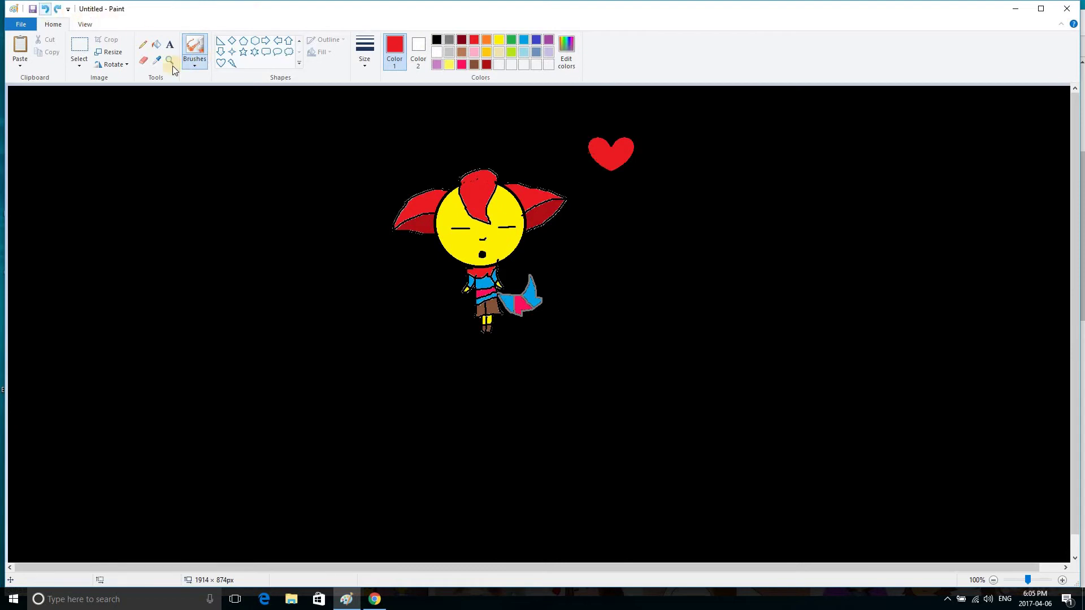
Step: Try to reshape the red heart's lower left edge with a red brush stroke, and undo it
{"action": "left_click", "coordinate": [192, 62]}
{"action": "left_click", "coordinate": [389, 157]}
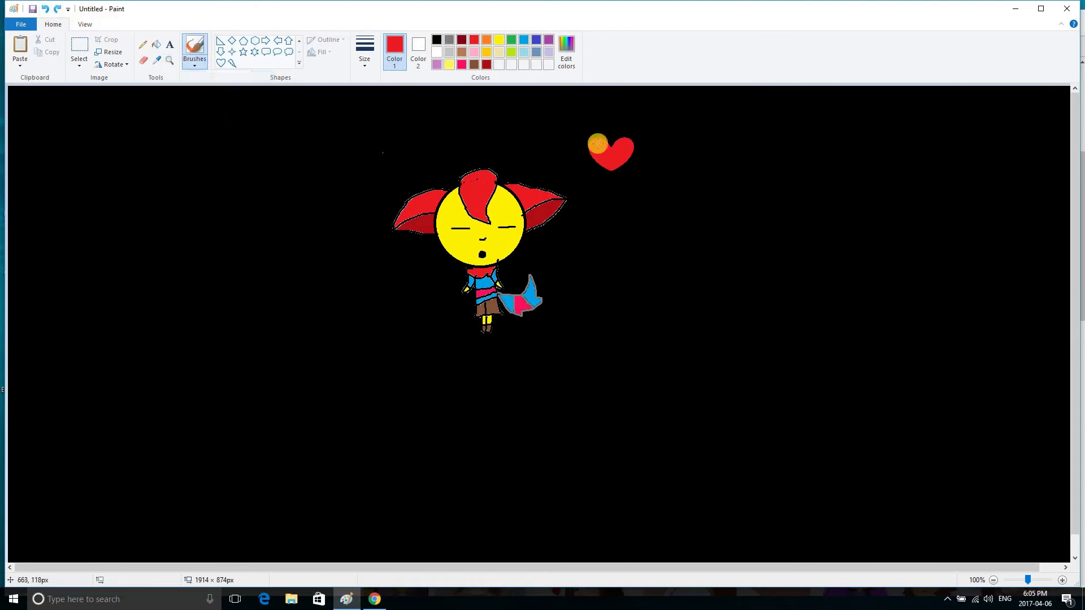
{"action": "left_click_drag", "start_coordinate": [608, 169], "coordinate": [591, 152]}
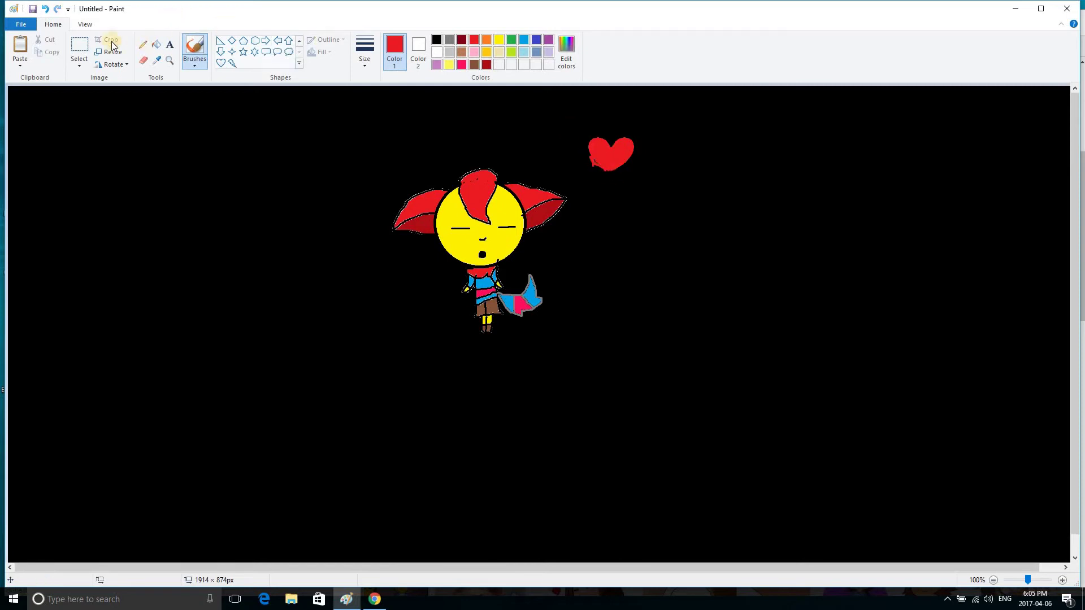
{"action": "left_click", "coordinate": [44, 10]}
Step: Try to enlarge the red heart with thicker red brush strokes around its edge, and undo them
{"action": "left_click", "coordinate": [196, 63]}
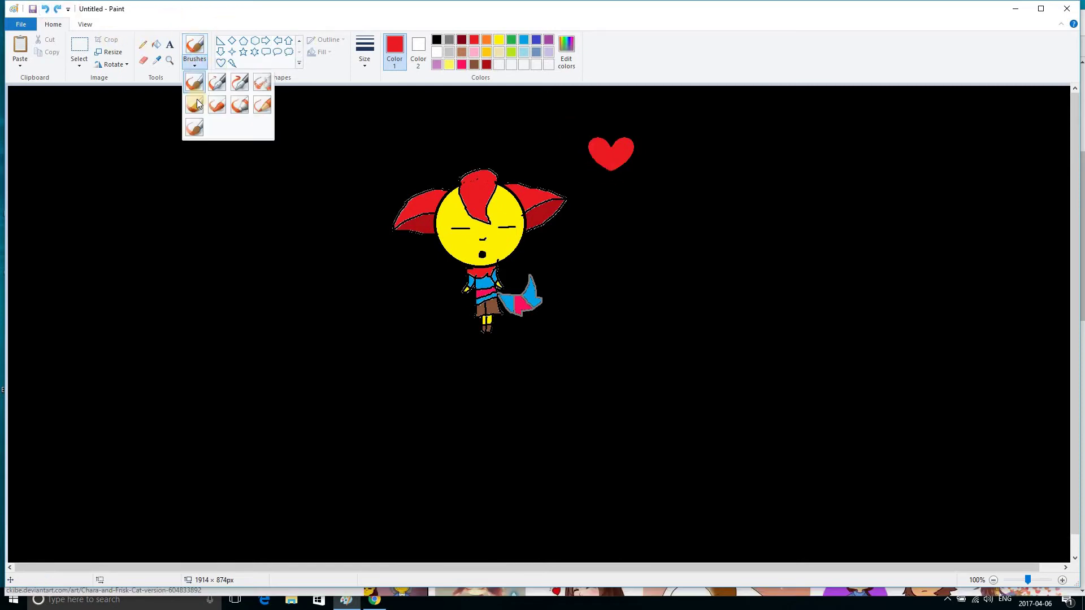
{"action": "left_click", "coordinate": [398, 64]}
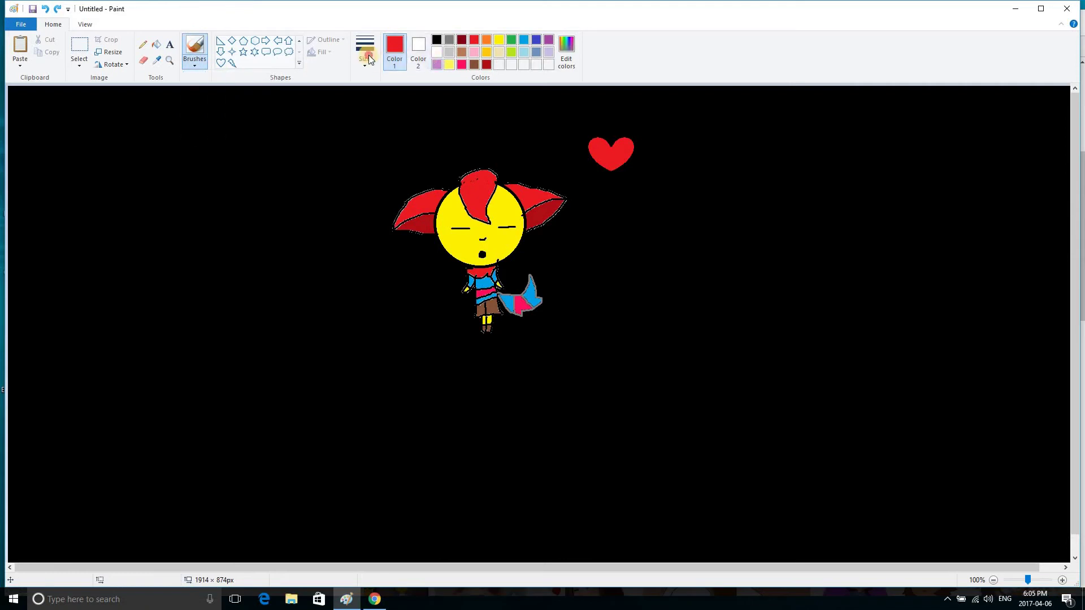
{"action": "left_click", "coordinate": [368, 55]}
{"action": "left_click", "coordinate": [375, 60]}
{"action": "left_click", "coordinate": [374, 67]}
{"action": "left_click", "coordinate": [588, 162]}
{"action": "mouse_move", "coordinate": [590, 163]}
{"action": "left_mouse_down"}
{"action": "mouse_move", "coordinate": [586, 138]}
{"action": "mouse_move", "coordinate": [625, 128]}
{"action": "mouse_move", "coordinate": [635, 152]}
{"action": "mouse_move", "coordinate": [626, 163]}
{"action": "left_mouse_up"}
{"action": "left_click", "coordinate": [293, 169]}
{"action": "left_click", "coordinate": [44, 11]}
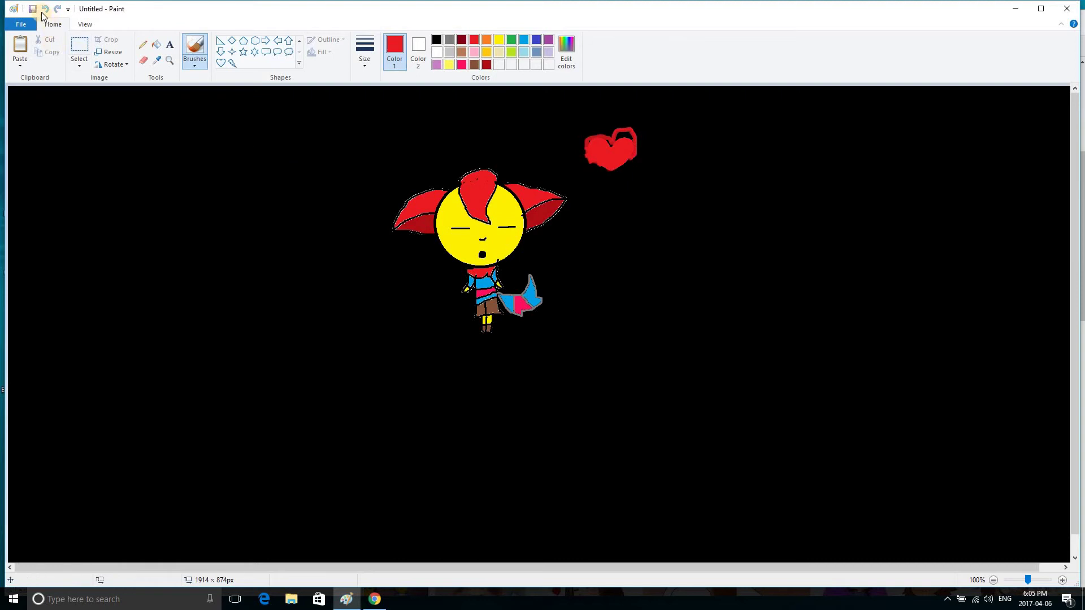
{"action": "left_click", "coordinate": [44, 11]}
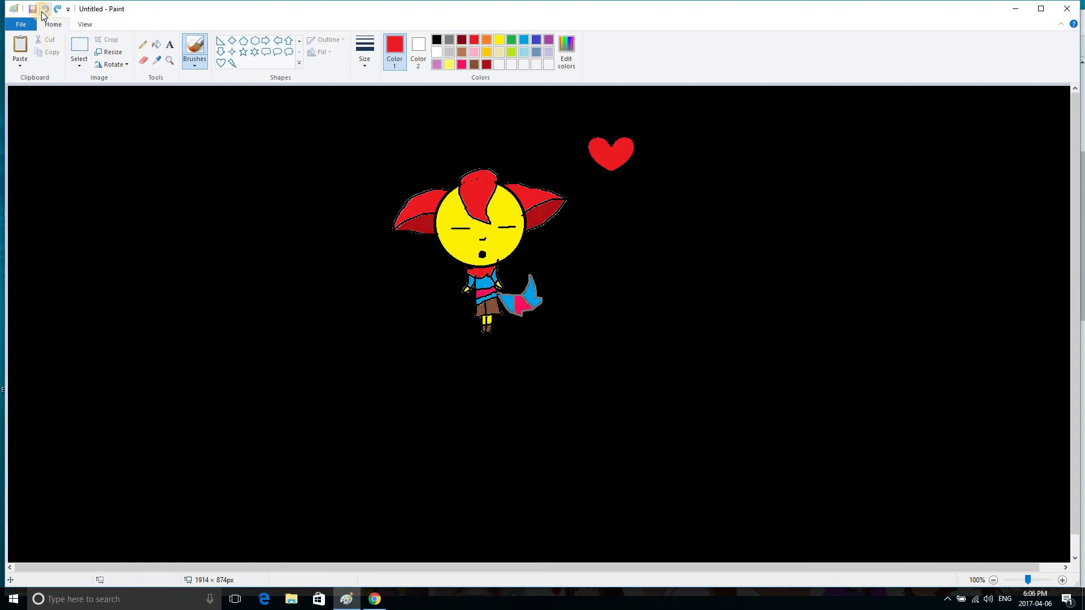
Step: Try a freehand indigo brush stroke on the black area to the left of the character
{"action": "left_click", "coordinate": [405, 166]}
{"action": "left_click", "coordinate": [195, 65]}
{"action": "left_click", "coordinate": [436, 39]}
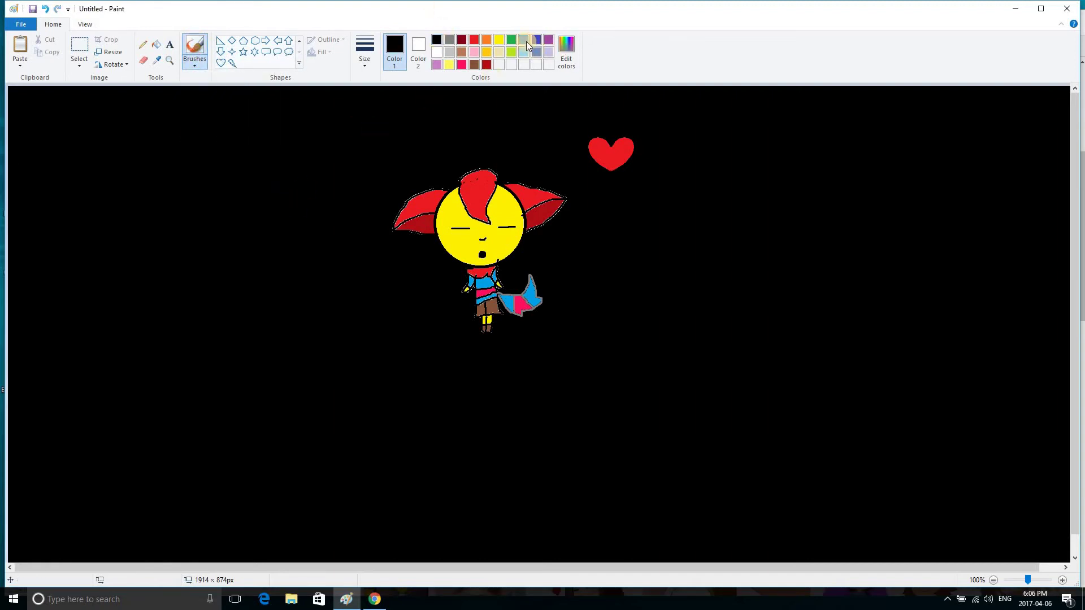
{"action": "left_click_drag", "start_coordinate": [282, 206], "coordinate": [315, 235]}
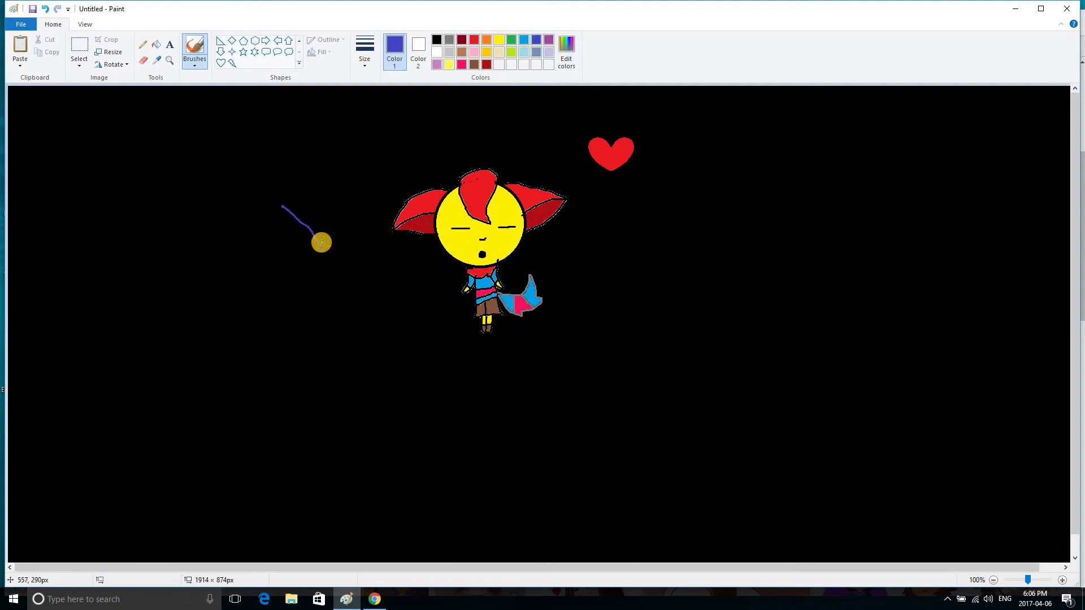
Step: Draw an indigo heart-shape outline to the upper left of the character's head and an orange one below it
{"action": "left_click", "coordinate": [299, 63]}
{"action": "left_click", "coordinate": [221, 74]}
{"action": "left_click_drag", "start_coordinate": [258, 116], "coordinate": [330, 147]}
{"action": "left_click", "coordinate": [339, 244]}
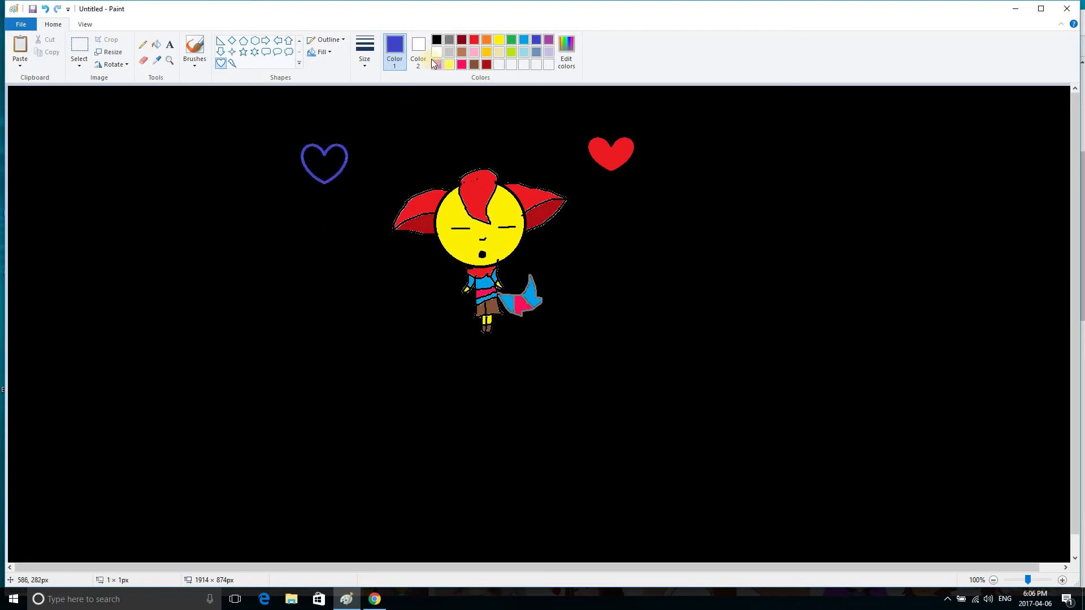
{"action": "left_click", "coordinate": [437, 64]}
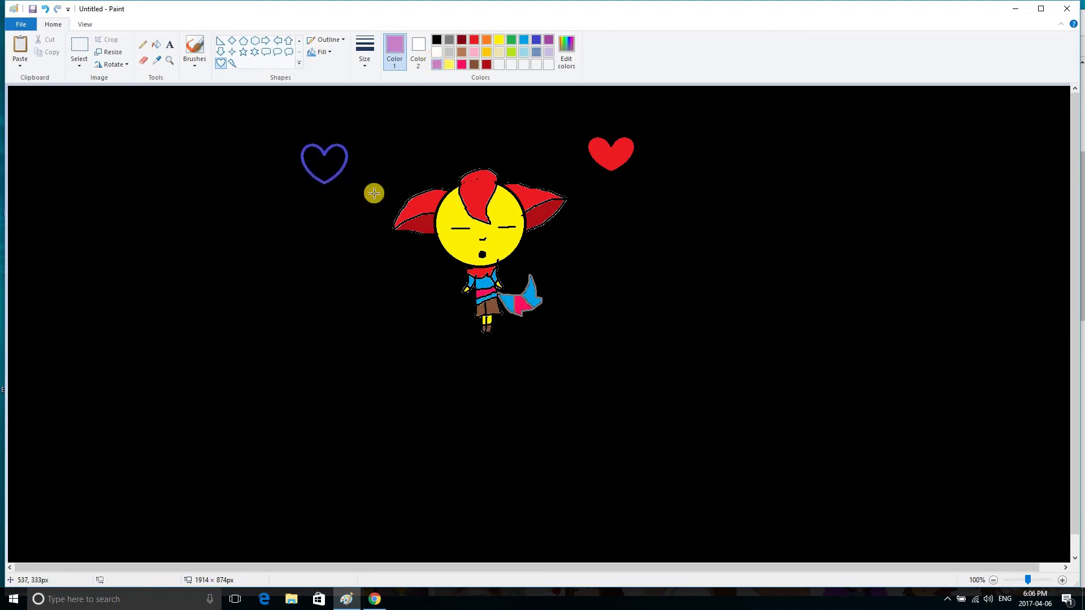
{"action": "left_click", "coordinate": [487, 40]}
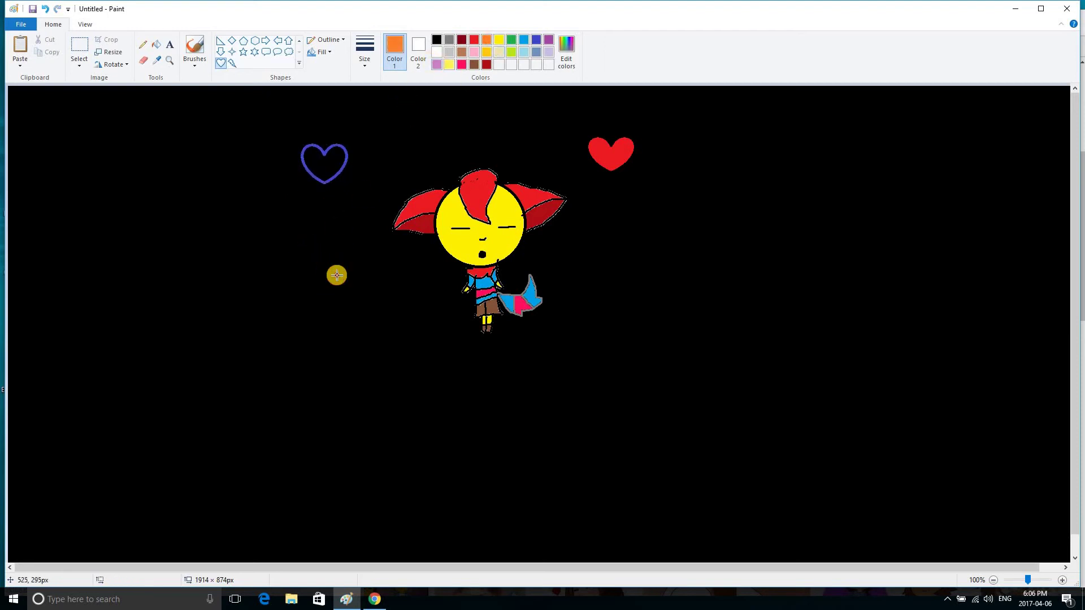
{"action": "mouse_move", "coordinate": [303, 250]}
{"action": "left_mouse_down"}
{"action": "mouse_move", "coordinate": [352, 287]}
{"action": "mouse_move", "coordinate": [336, 265]}
{"action": "left_mouse_up"}
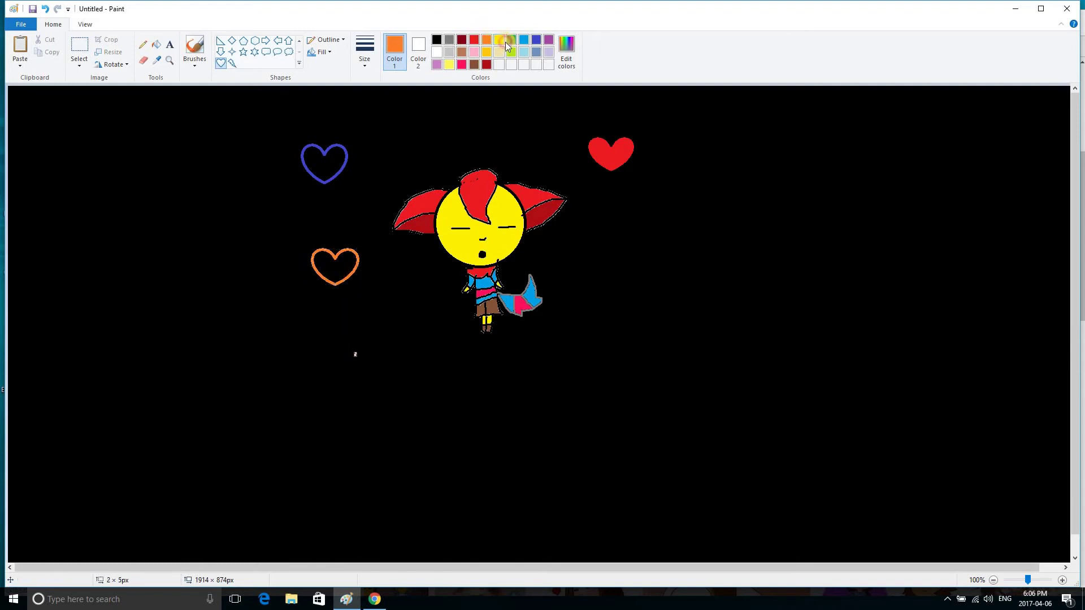
Step: Draw a yellow heart outline below the red heart, and undo an extra yellow heart placed left of the orange one
{"action": "left_click", "coordinate": [501, 41]}
{"action": "mouse_move", "coordinate": [618, 235]}
{"action": "left_mouse_down"}
{"action": "mouse_move", "coordinate": [672, 291]}
{"action": "mouse_move", "coordinate": [674, 269]}
{"action": "mouse_move", "coordinate": [624, 257]}
{"action": "left_mouse_up"}
{"action": "left_click", "coordinate": [638, 315]}
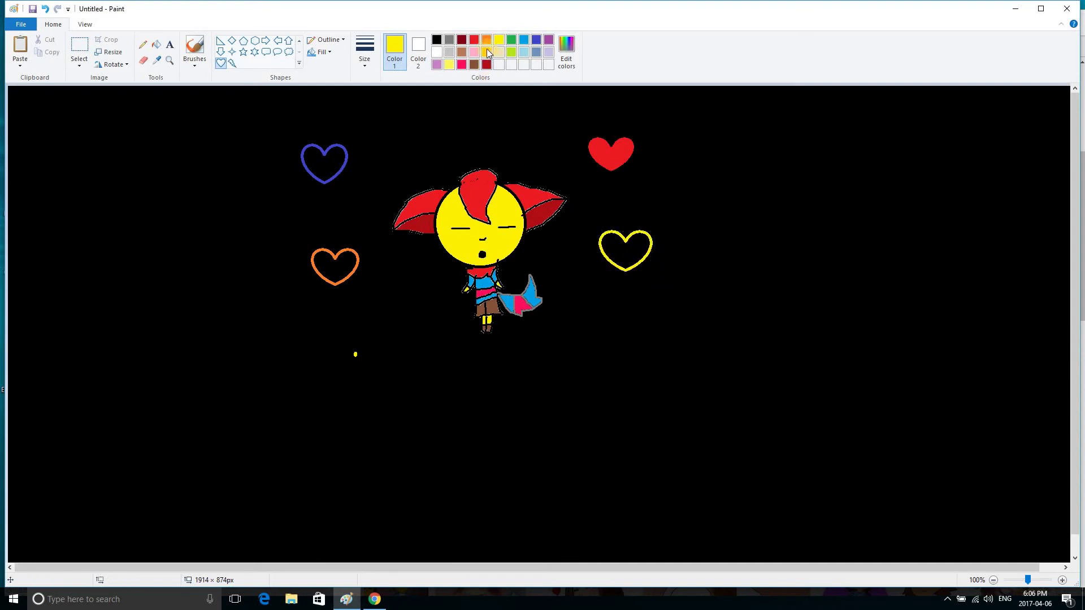
{"action": "left_click_drag", "start_coordinate": [219, 216], "coordinate": [256, 254]}
{"action": "left_click", "coordinate": [45, 9]}
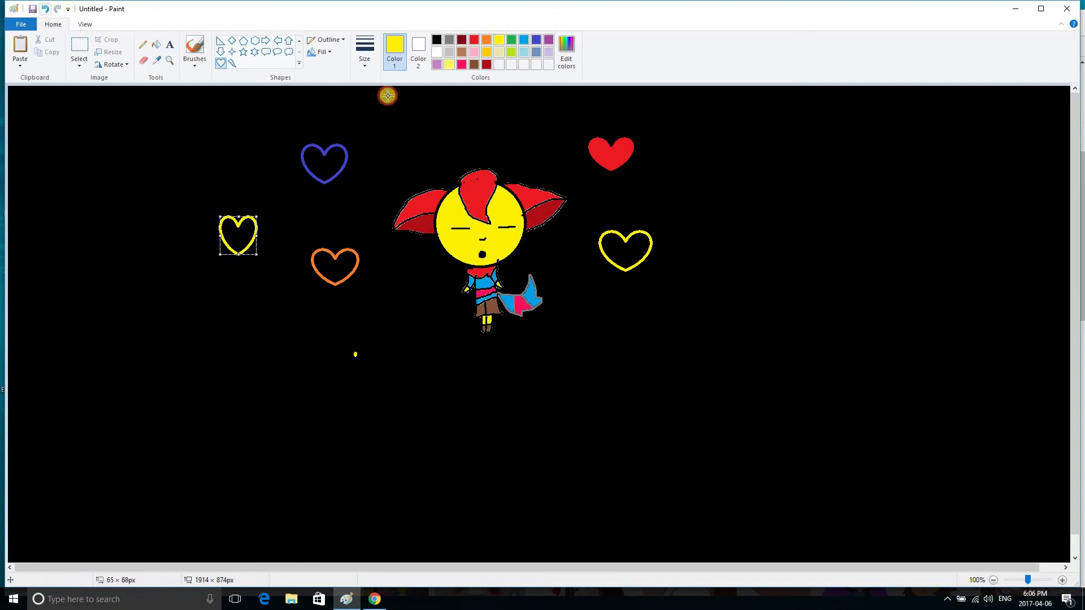
Step: Draw a green heart outline, about 86 × 65 px, above the character's head and a purple one below the feet
{"action": "left_click", "coordinate": [511, 39]}
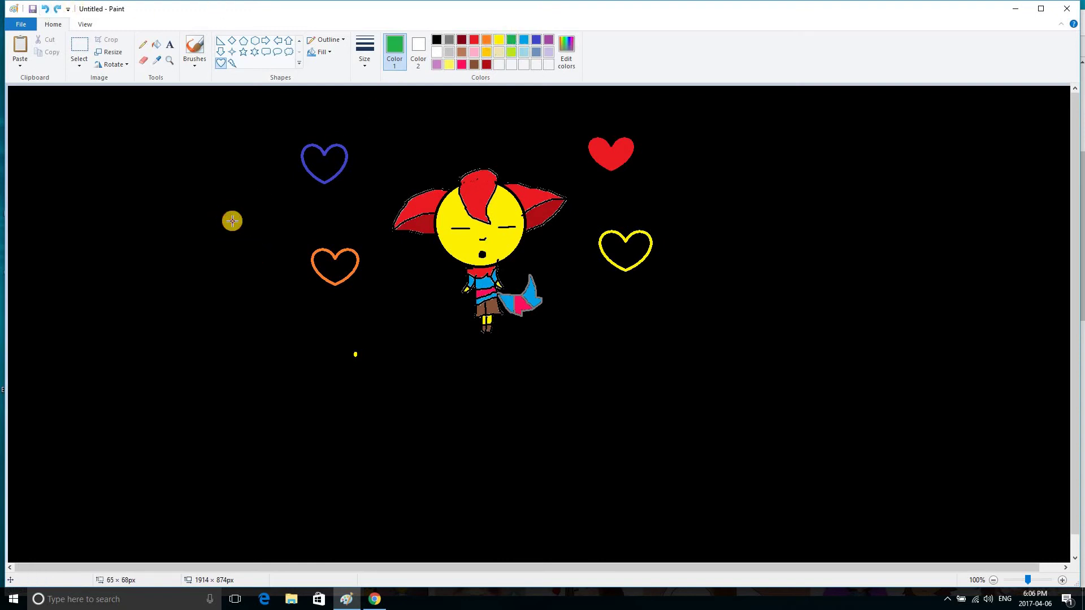
{"action": "left_click_drag", "start_coordinate": [232, 221], "coordinate": [464, 133]}
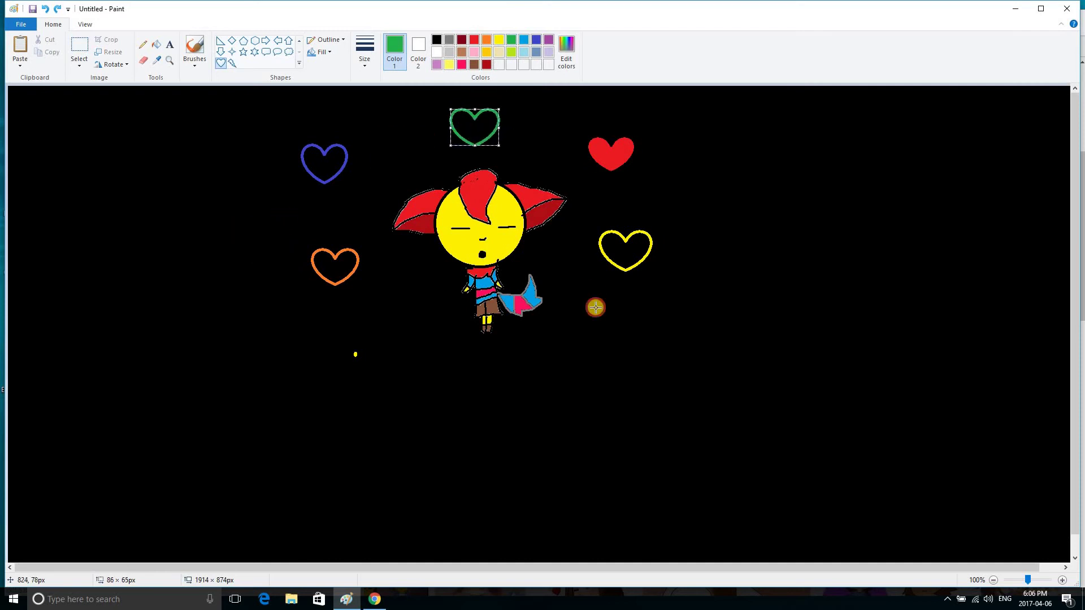
{"action": "left_click", "coordinate": [633, 348]}
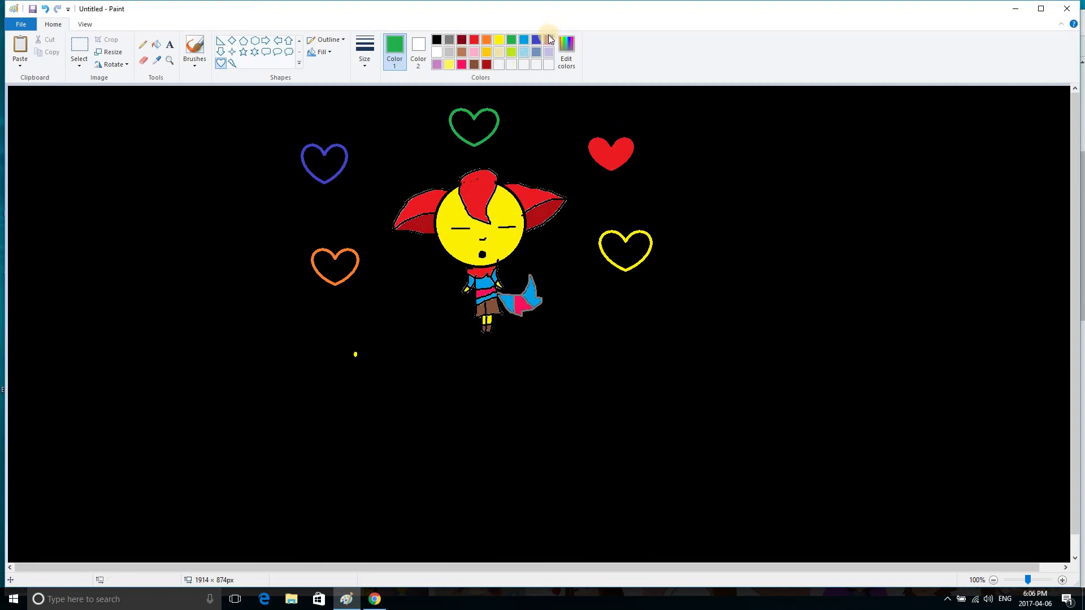
{"action": "left_click_drag", "start_coordinate": [599, 323], "coordinate": [495, 369]}
{"action": "left_click", "coordinate": [269, 196]}
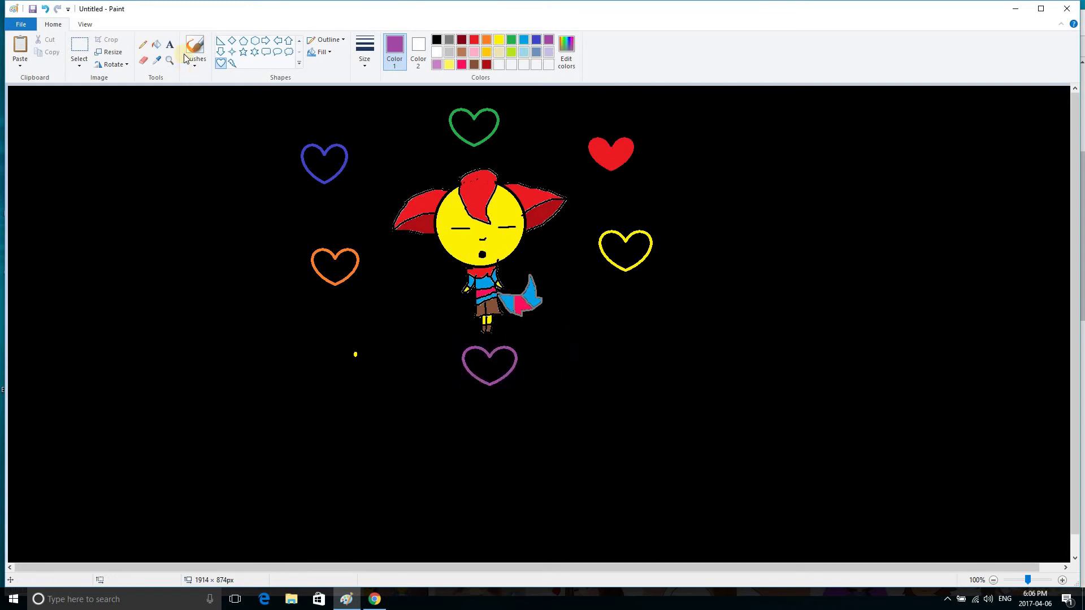
Step: Fill the purple, yellow and green heart outlines with their matching colours
{"action": "left_click", "coordinate": [155, 44]}
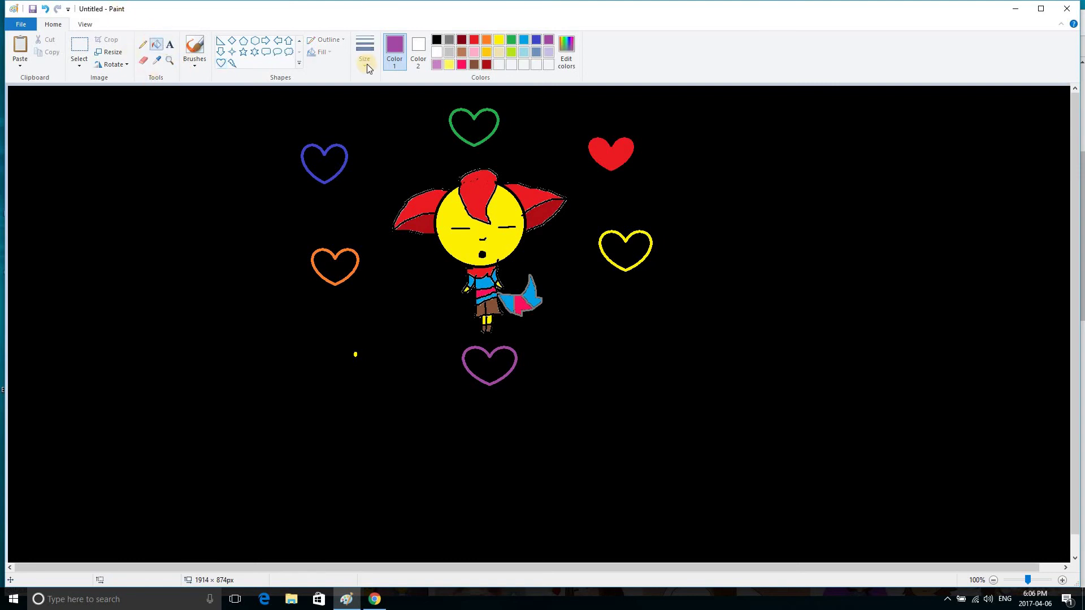
{"action": "left_click", "coordinate": [491, 366]}
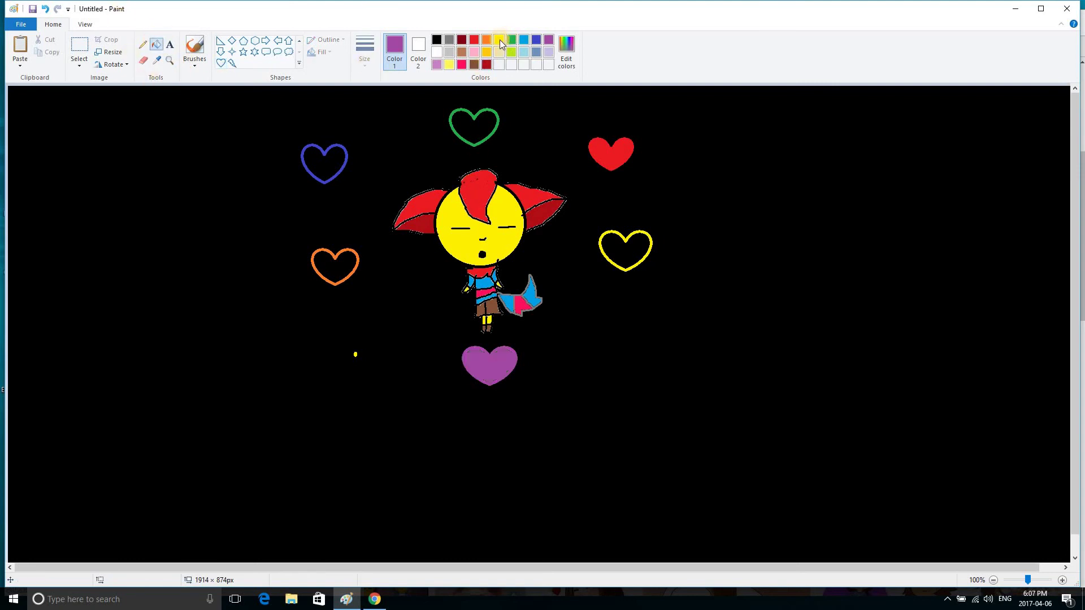
{"action": "left_click", "coordinate": [499, 40]}
{"action": "left_click", "coordinate": [634, 253]}
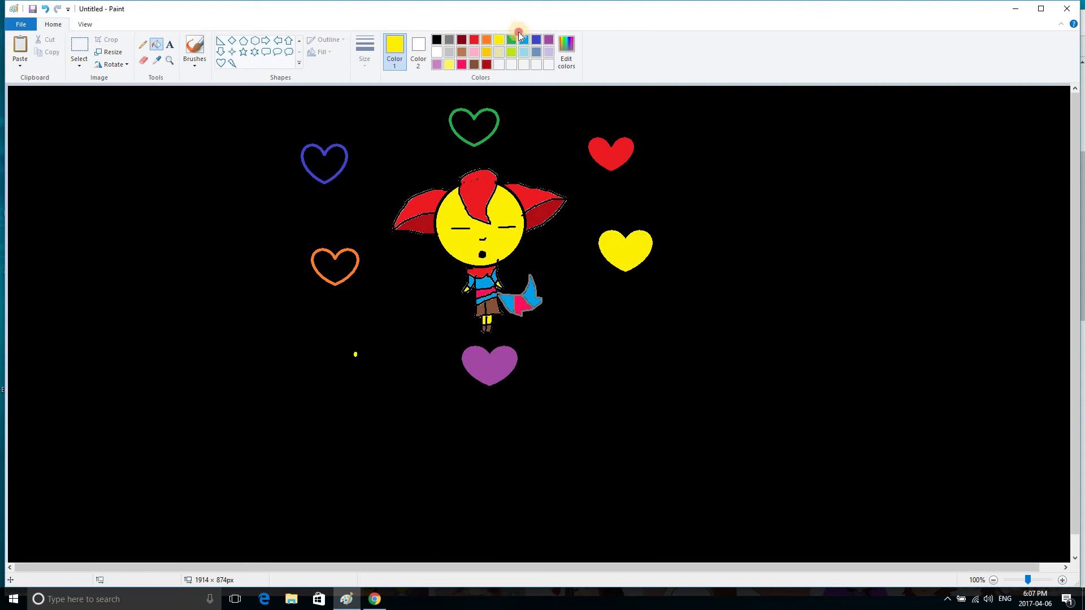
{"action": "left_click", "coordinate": [511, 40]}
{"action": "left_click", "coordinate": [476, 125]}
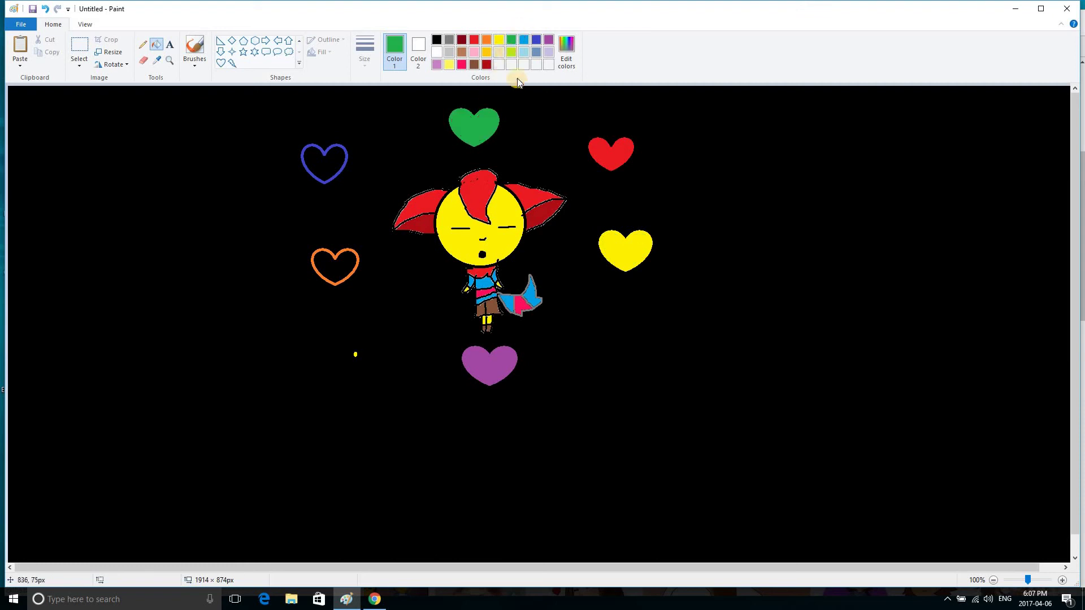
Step: Fill the upper-left heart indigo and the heart below it orange
{"action": "left_click", "coordinate": [537, 41]}
{"action": "left_click", "coordinate": [318, 169]}
{"action": "left_click", "coordinate": [486, 41]}
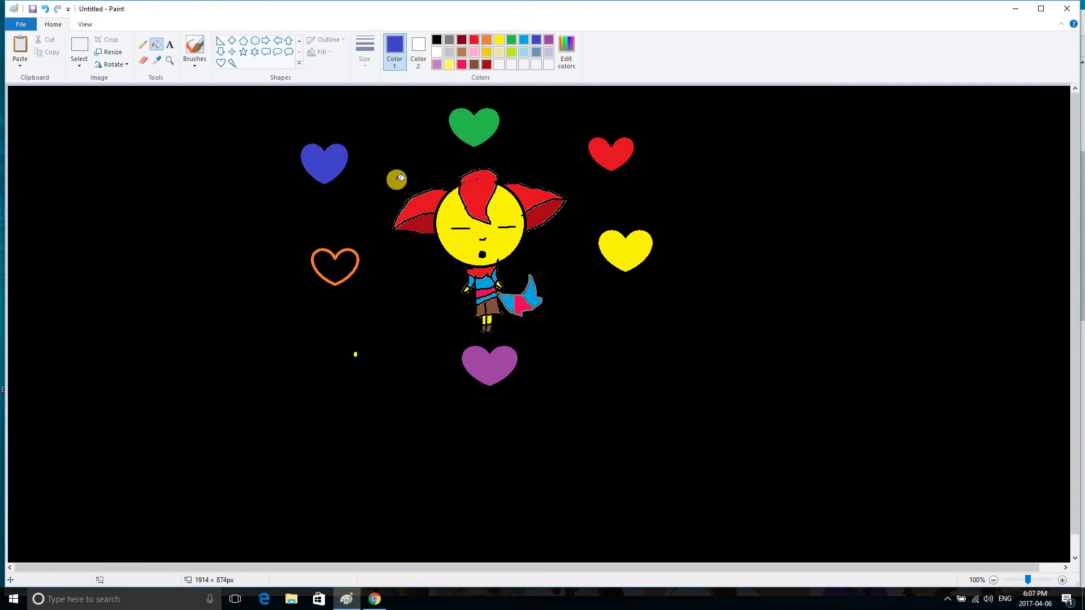
{"action": "left_click", "coordinate": [338, 269]}
Step: Switch to Chrome, search Google Images for "undertale souls" in a new tab, and open the Undertale picture of labelled soul hearts
{"action": "left_click", "coordinate": [376, 600]}
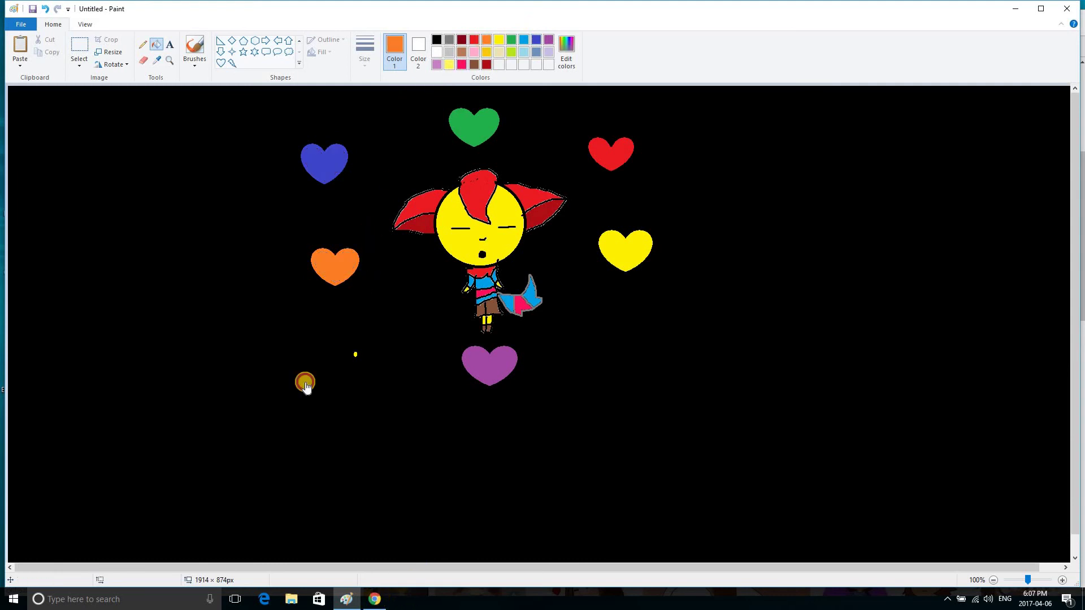
{"action": "left_click", "coordinate": [236, 29]}
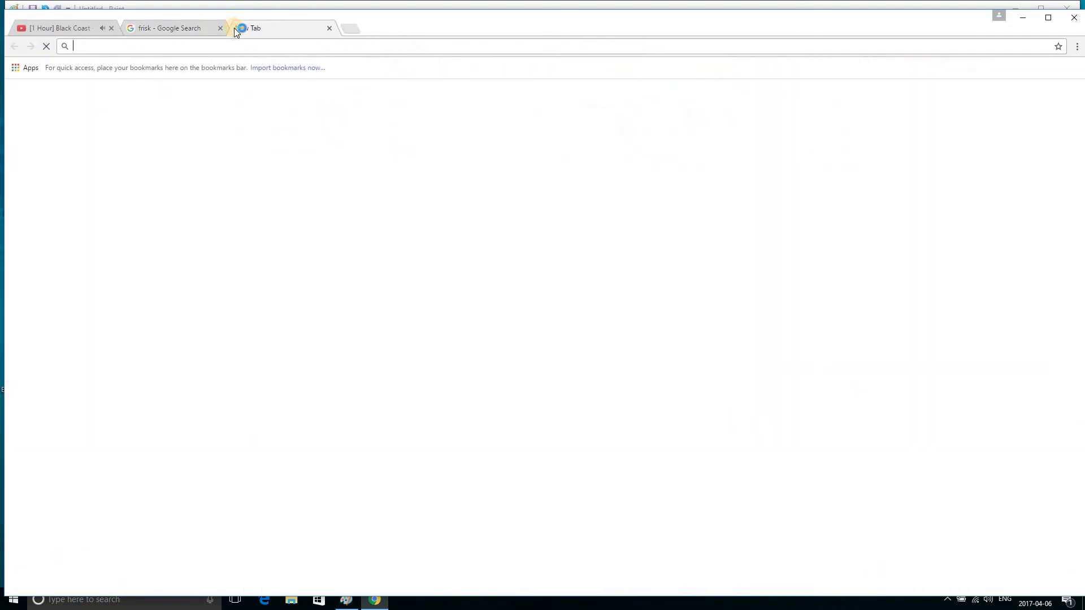
{"action": "type", "text": "undert"}
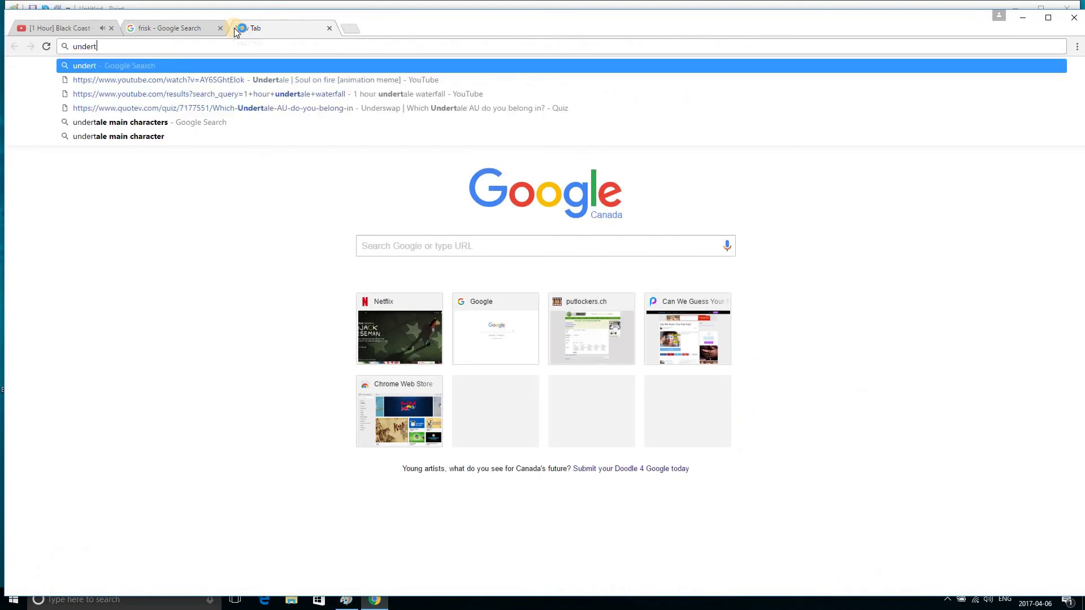
{"action": "type", "text": "ale souls"}
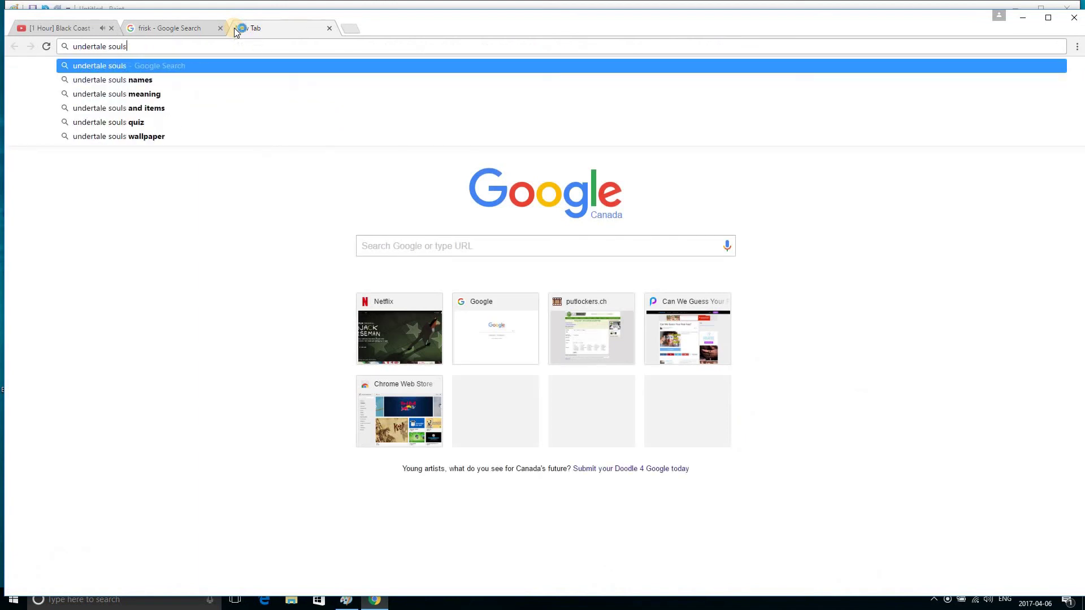
{"action": "key", "text": "Return"}
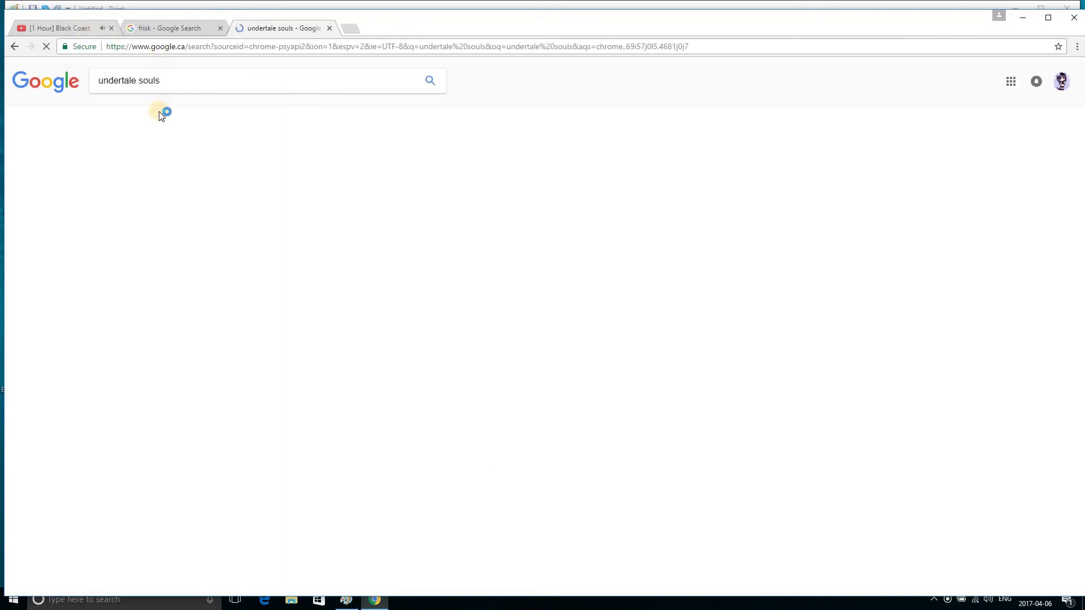
{"action": "left_click", "coordinate": [137, 115]}
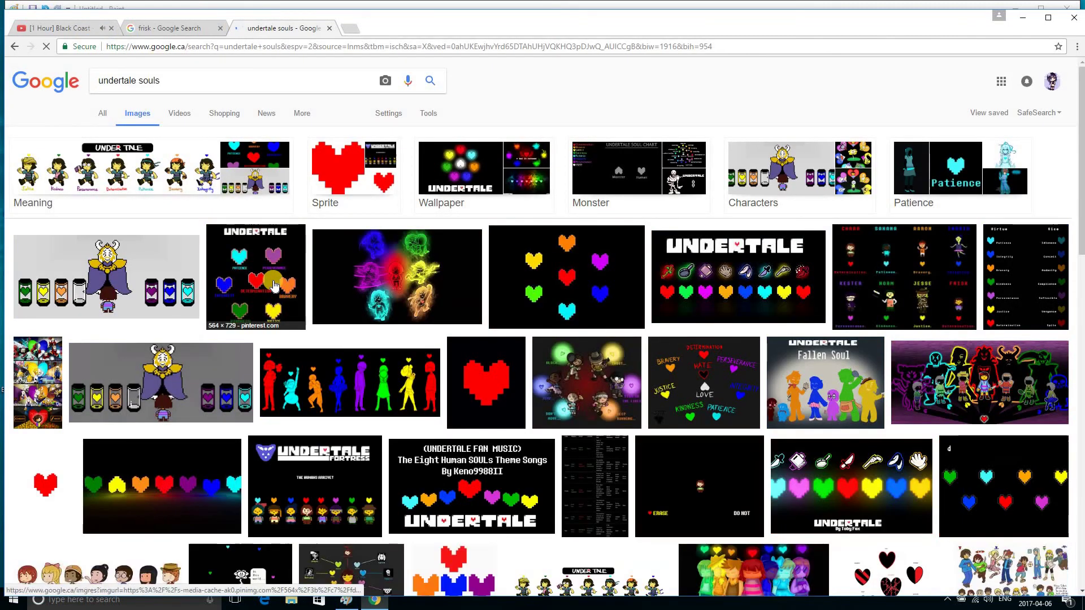
{"action": "left_click", "coordinate": [273, 284]}
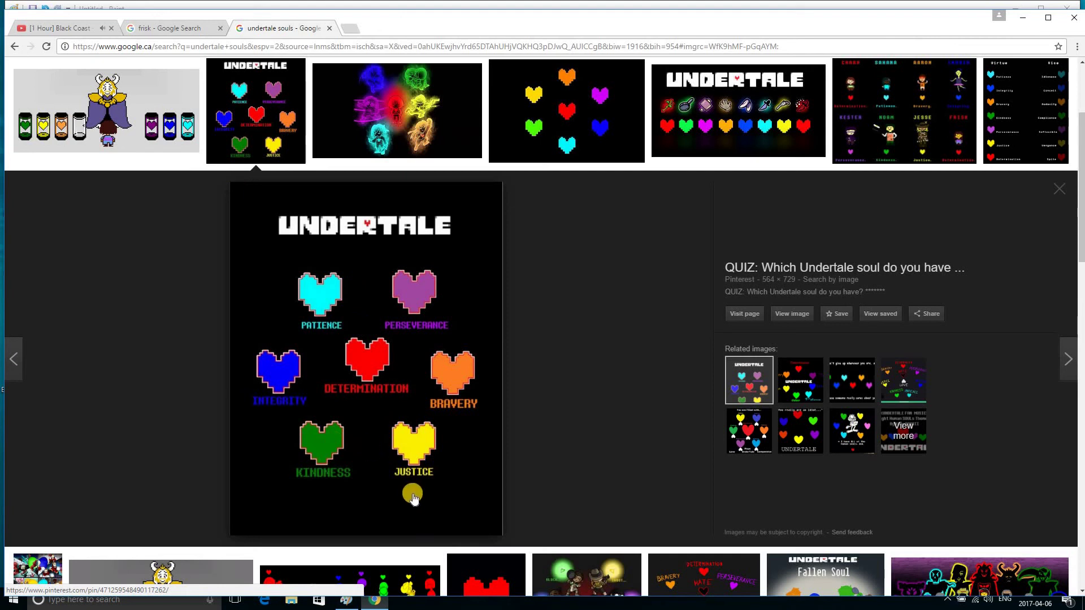
Step: Return to Paint and draw a light blue heart, about 102 × 75 px, below the orange one, filled in the same colour
{"action": "left_click", "coordinate": [350, 601]}
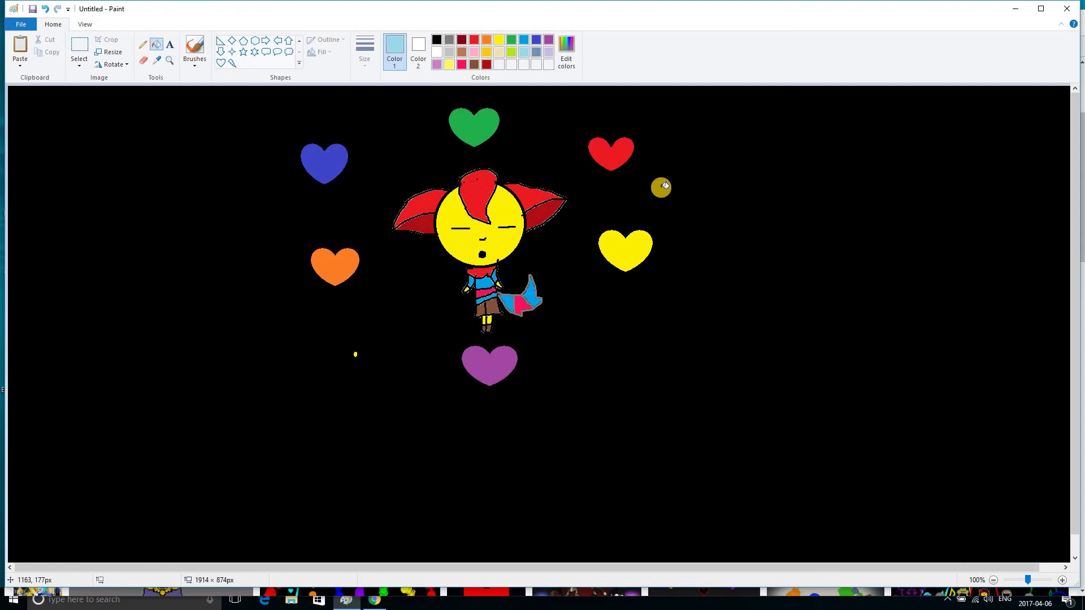
{"action": "left_click_drag", "start_coordinate": [177, 129], "coordinate": [389, 347]}
{"action": "left_click", "coordinate": [375, 413]}
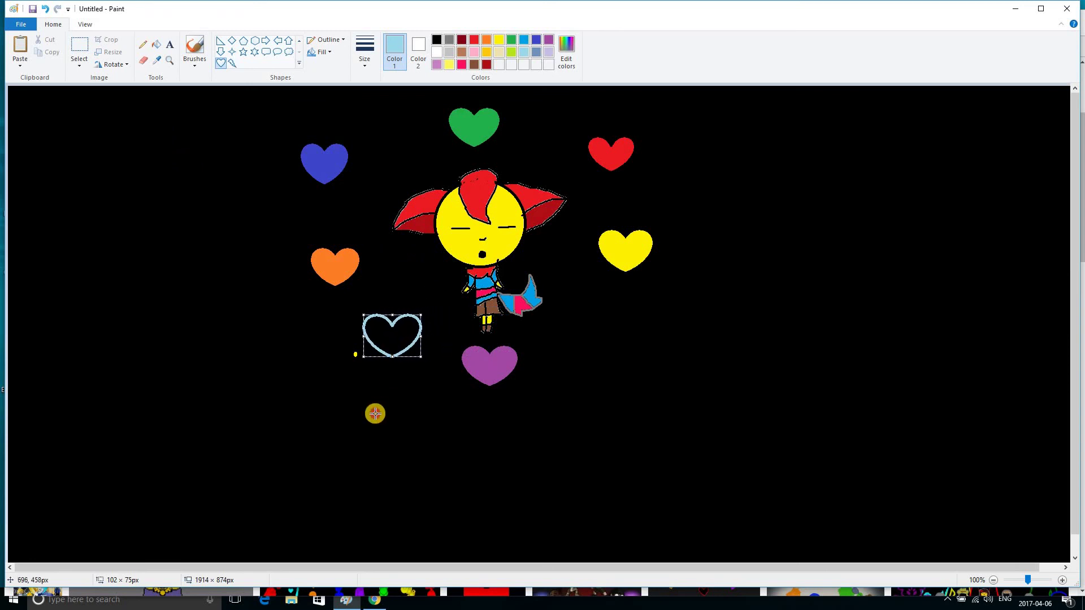
{"action": "left_click", "coordinate": [375, 328]}
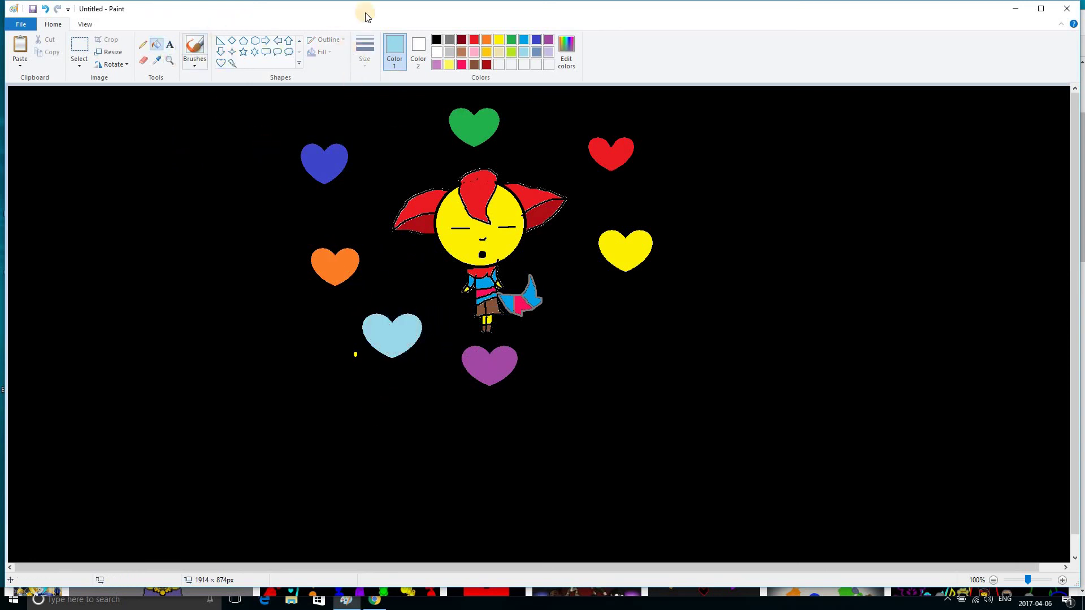
Step: Handwrite "Bye" with a zigzag exclamation mark in light grey brush strokes below the purple heart
{"action": "left_click", "coordinate": [191, 52]}
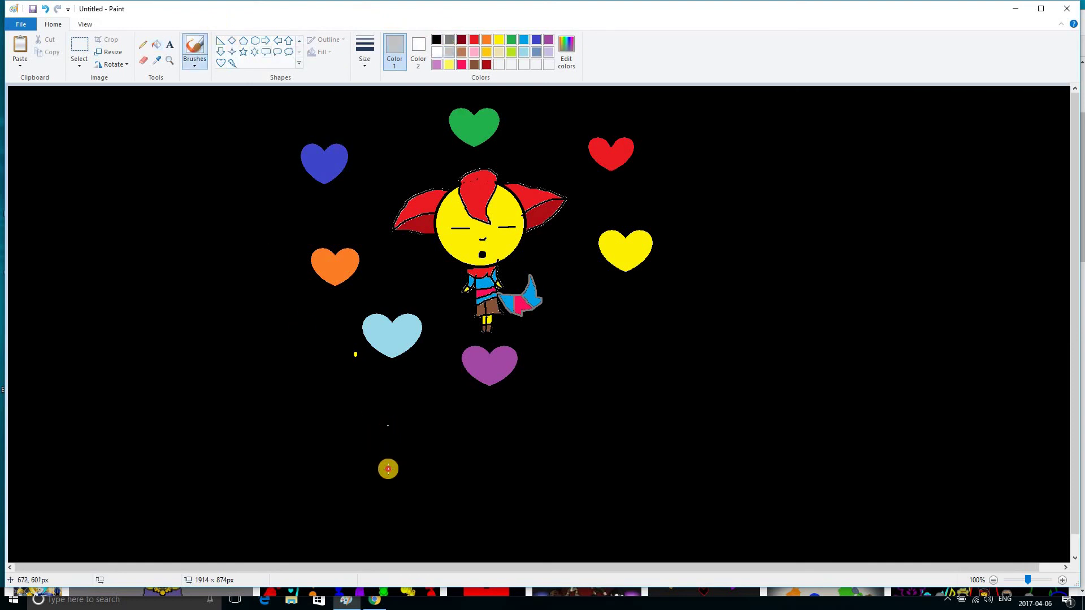
{"action": "left_click_drag", "start_coordinate": [387, 426], "coordinate": [388, 473]}
{"action": "mouse_move", "coordinate": [387, 425]}
{"action": "left_mouse_down"}
{"action": "mouse_move", "coordinate": [407, 467]}
{"action": "mouse_move", "coordinate": [385, 474]}
{"action": "left_mouse_up"}
{"action": "left_click_drag", "start_coordinate": [439, 445], "coordinate": [447, 461]}
{"action": "left_click_drag", "start_coordinate": [456, 439], "coordinate": [429, 489]}
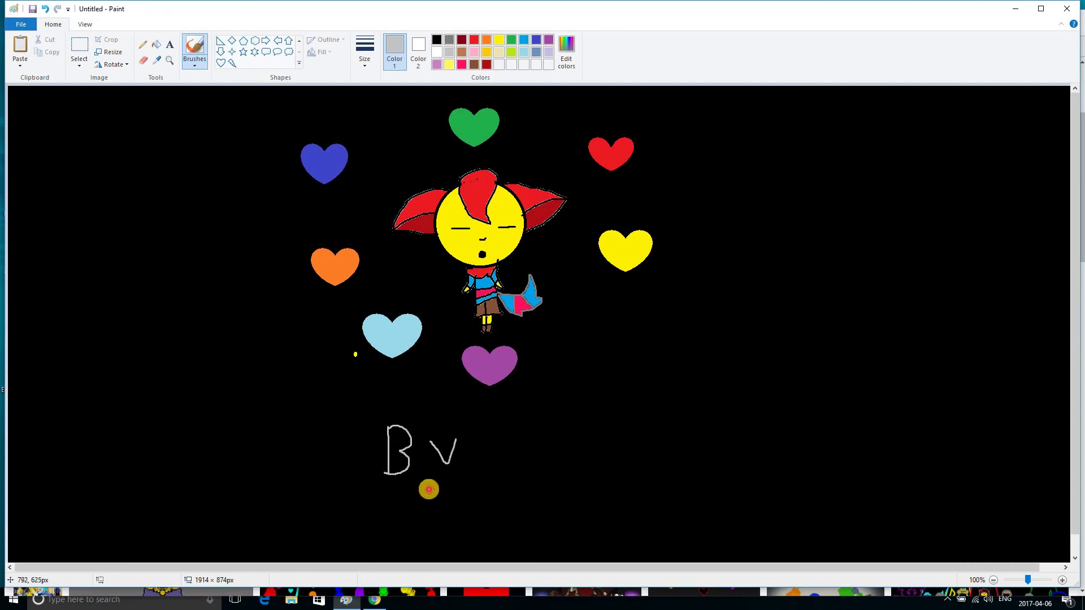
{"action": "left_click", "coordinate": [487, 465]}
{"action": "left_click_drag", "start_coordinate": [487, 465], "coordinate": [512, 472]}
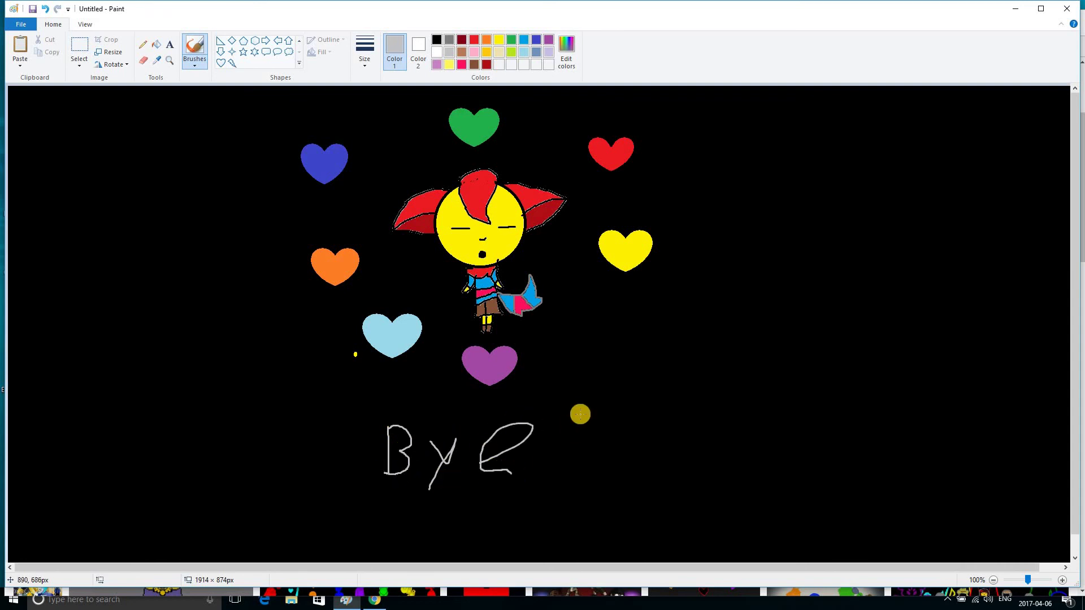
{"action": "left_click_drag", "start_coordinate": [559, 417], "coordinate": [582, 418]}
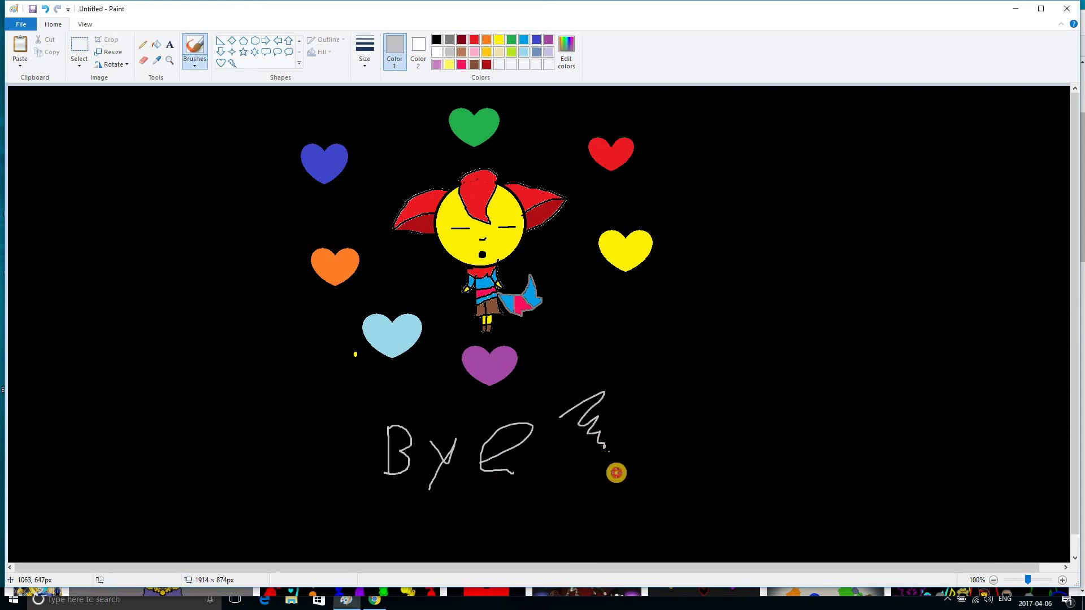
{"action": "left_click_drag", "start_coordinate": [618, 465], "coordinate": [616, 461]}
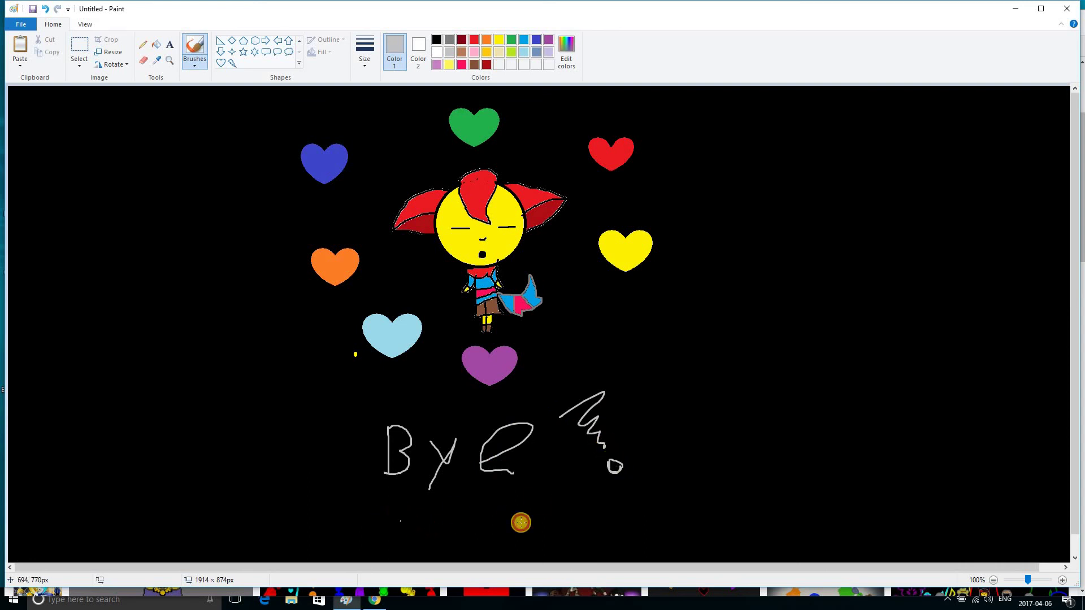